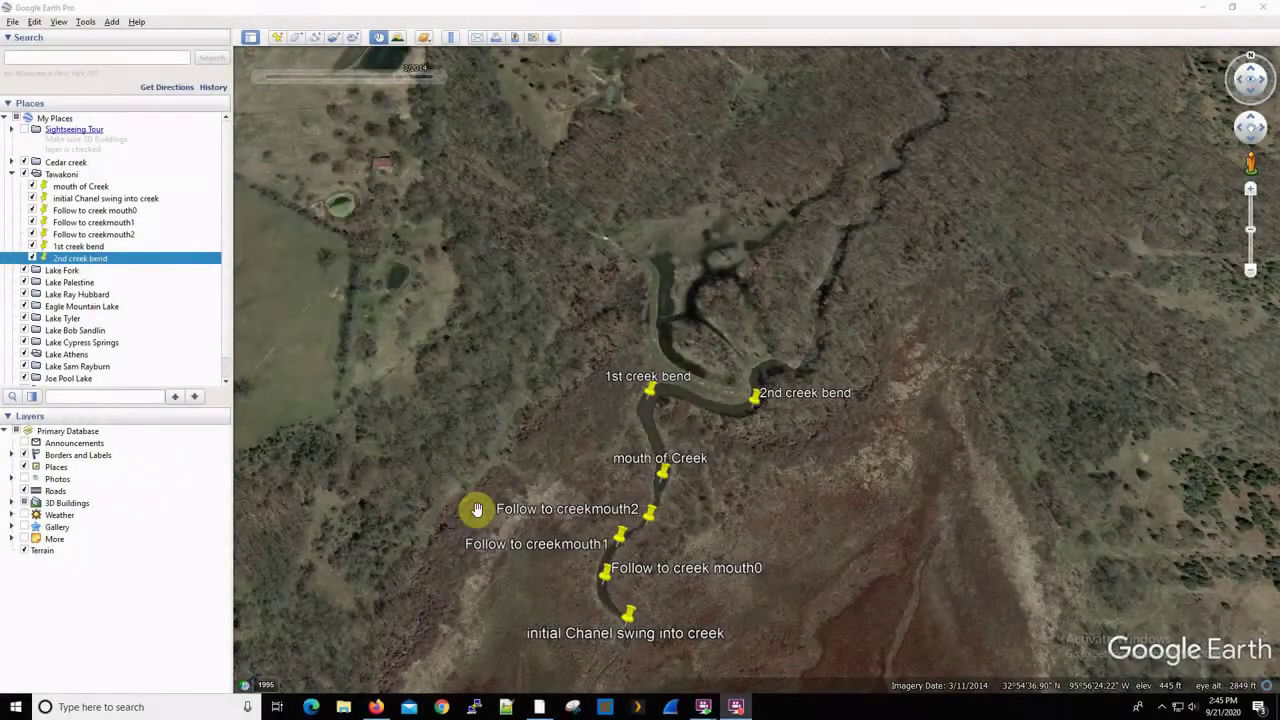
pyautogui.scroll(-5, 543, 486)
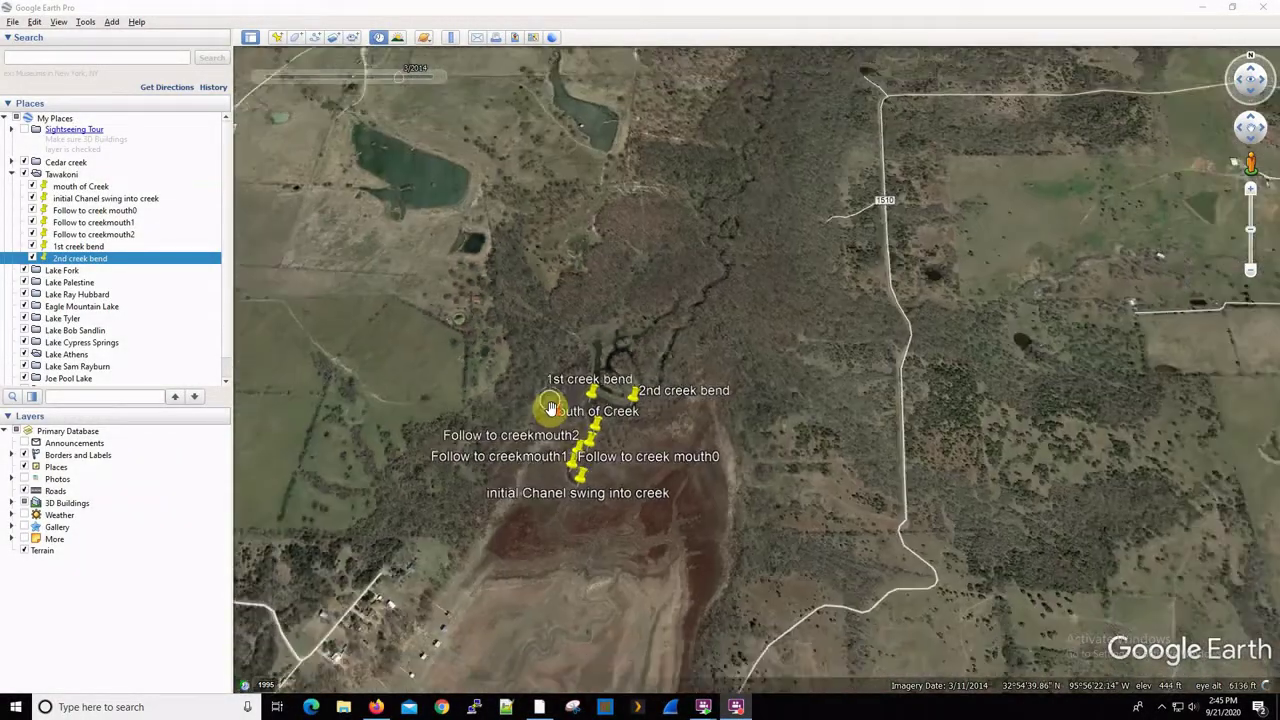
pyautogui.moveTo(550, 407); pyautogui.dragTo(811, 305)
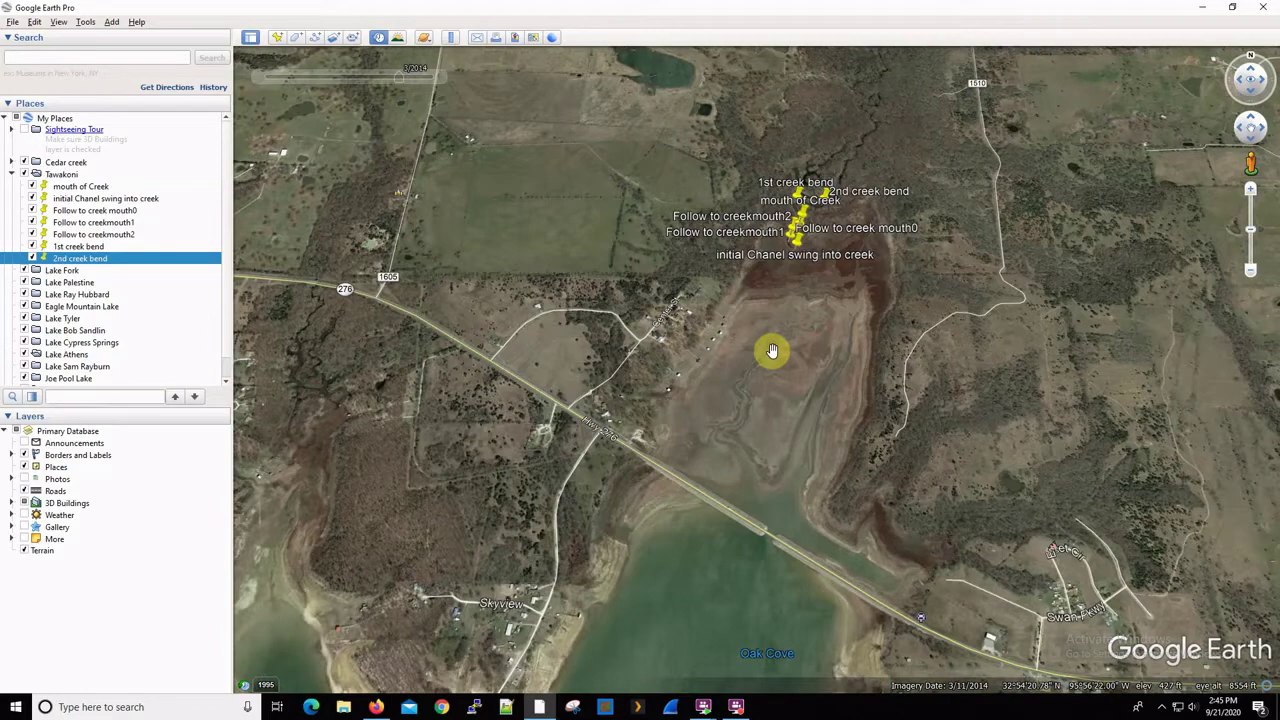
pyautogui.scroll(-3, 773, 350)
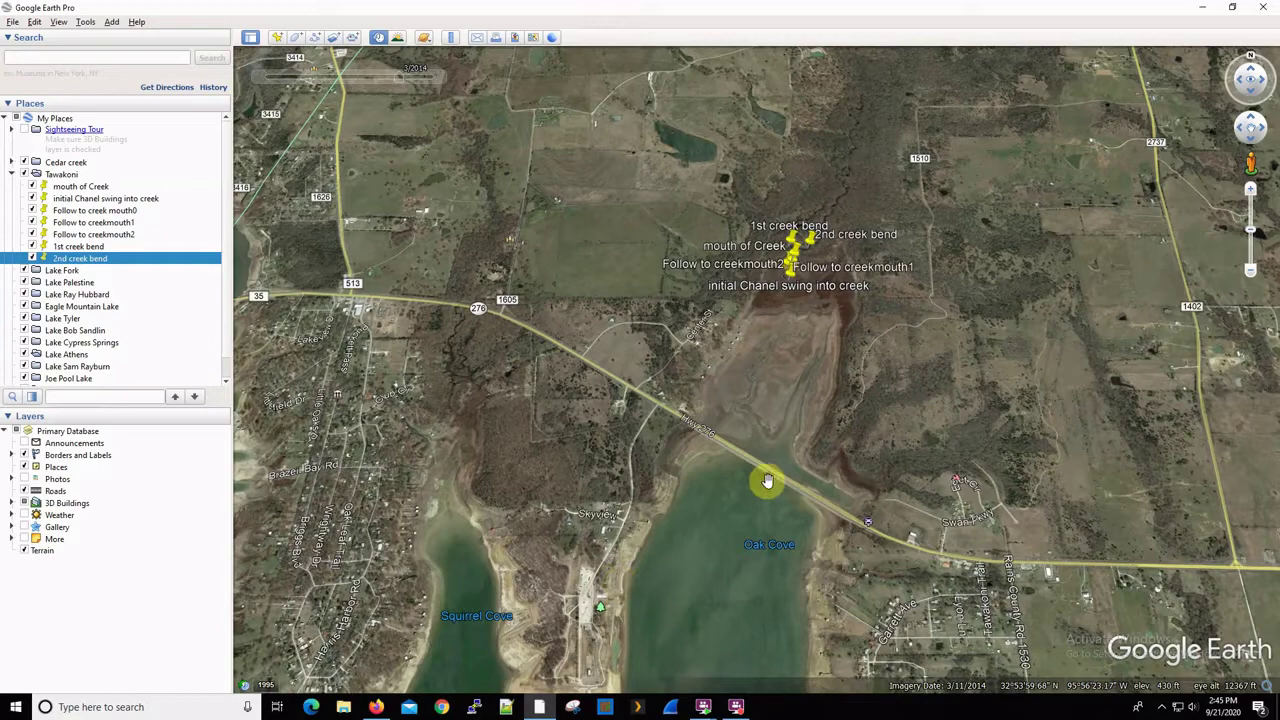
pyautogui.scroll(5, 767, 481)
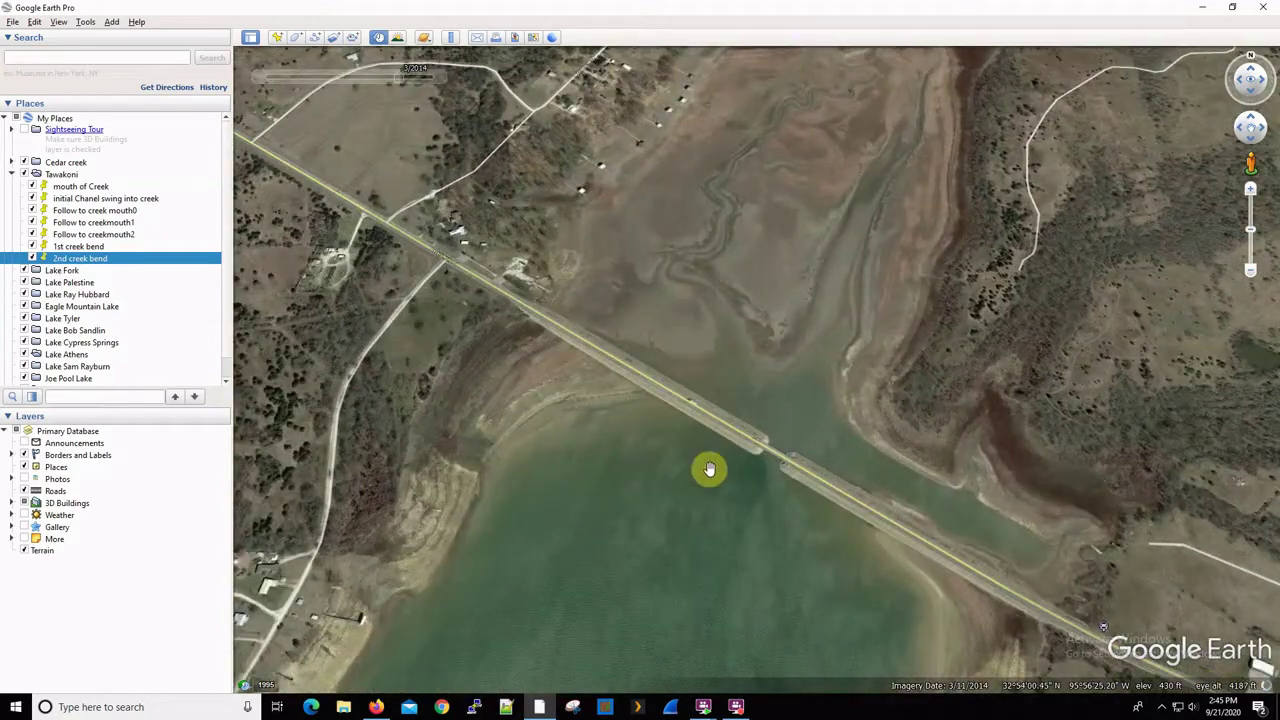
pyautogui.moveTo(819, 170); pyautogui.dragTo(734, 563)
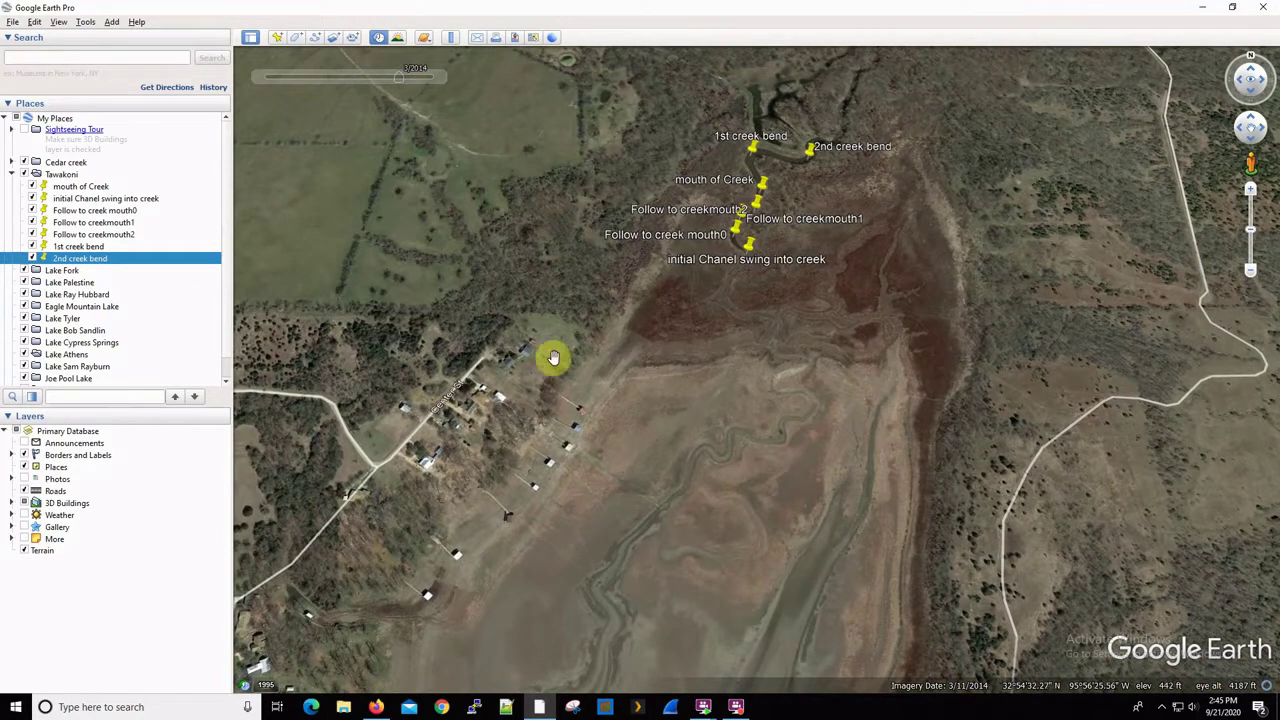
pyautogui.scroll(-3, 700, 380)
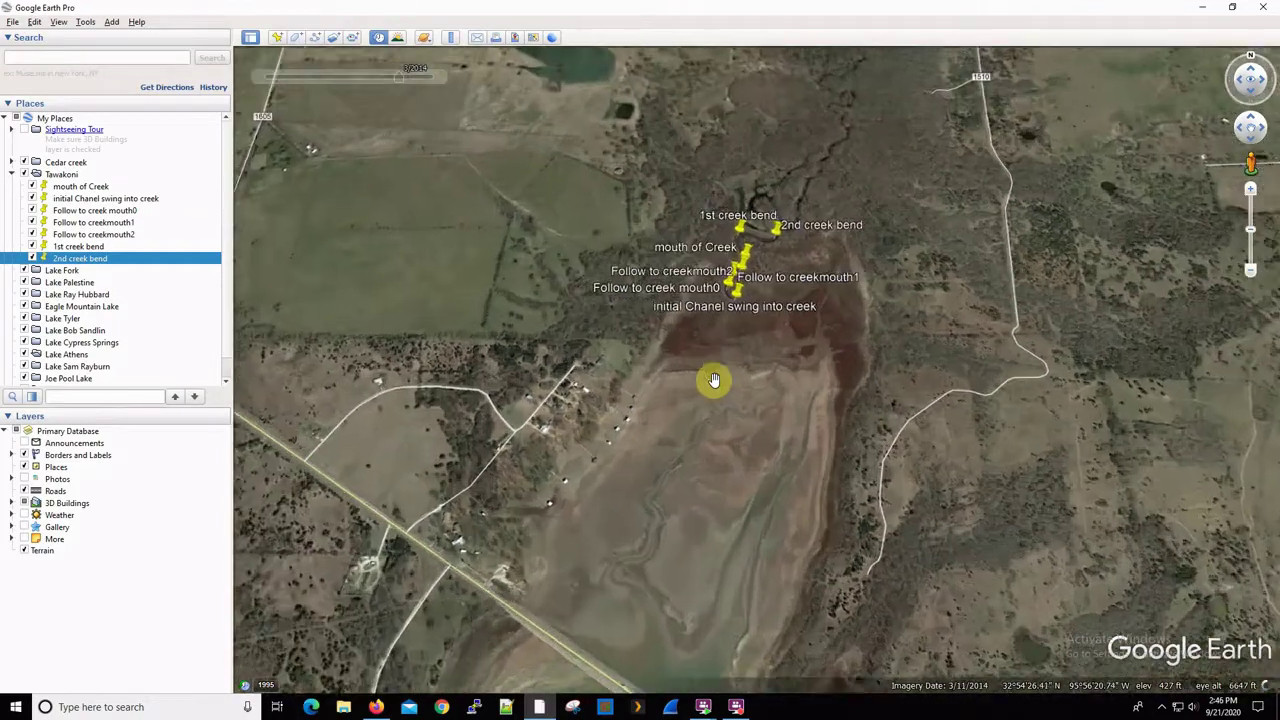
pyautogui.moveTo(424, 78)
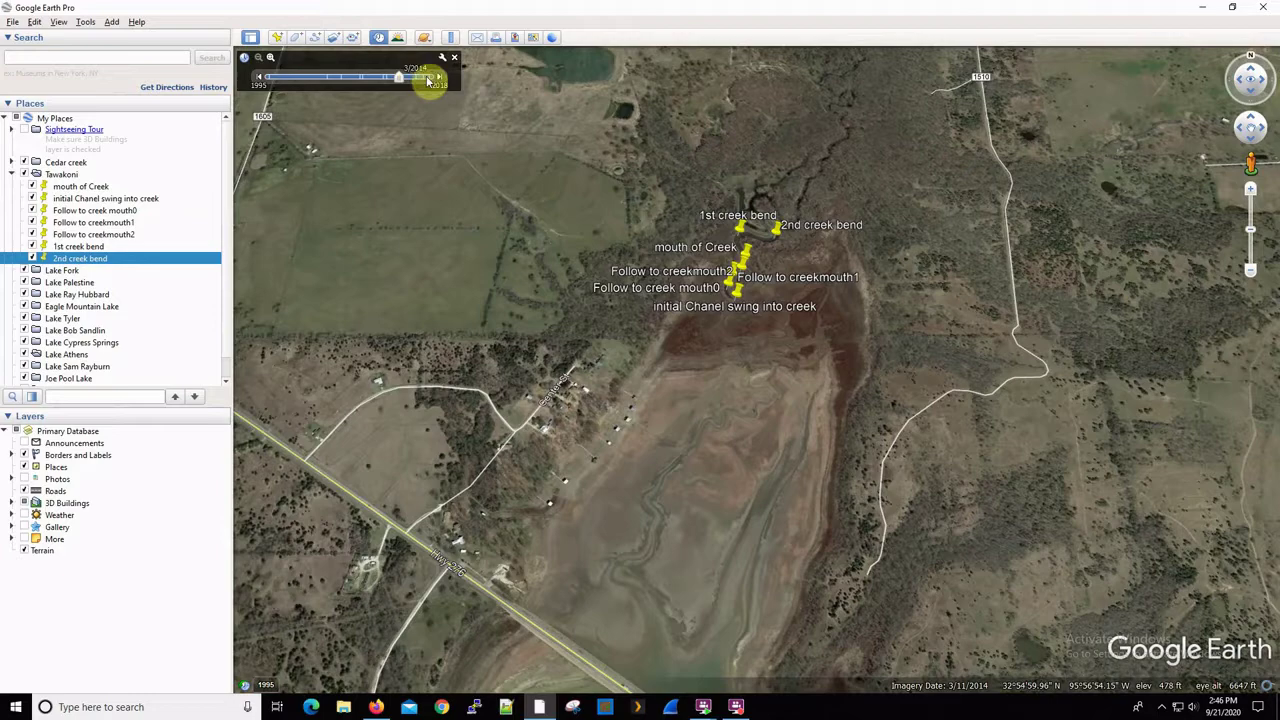
pyautogui.scroll(3, 674, 376)
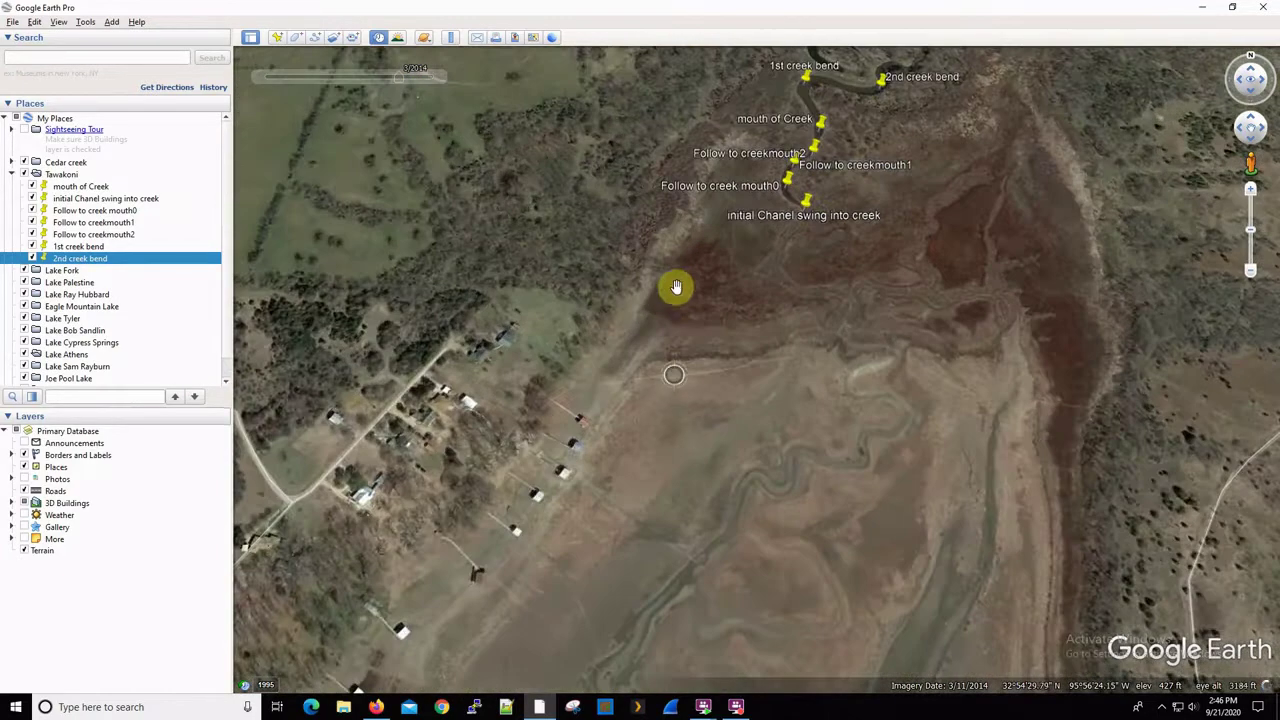
pyautogui.moveTo(676, 287); pyautogui.dragTo(543, 466)
pyautogui.moveTo(643, 409); pyautogui.dragTo(641, 327)
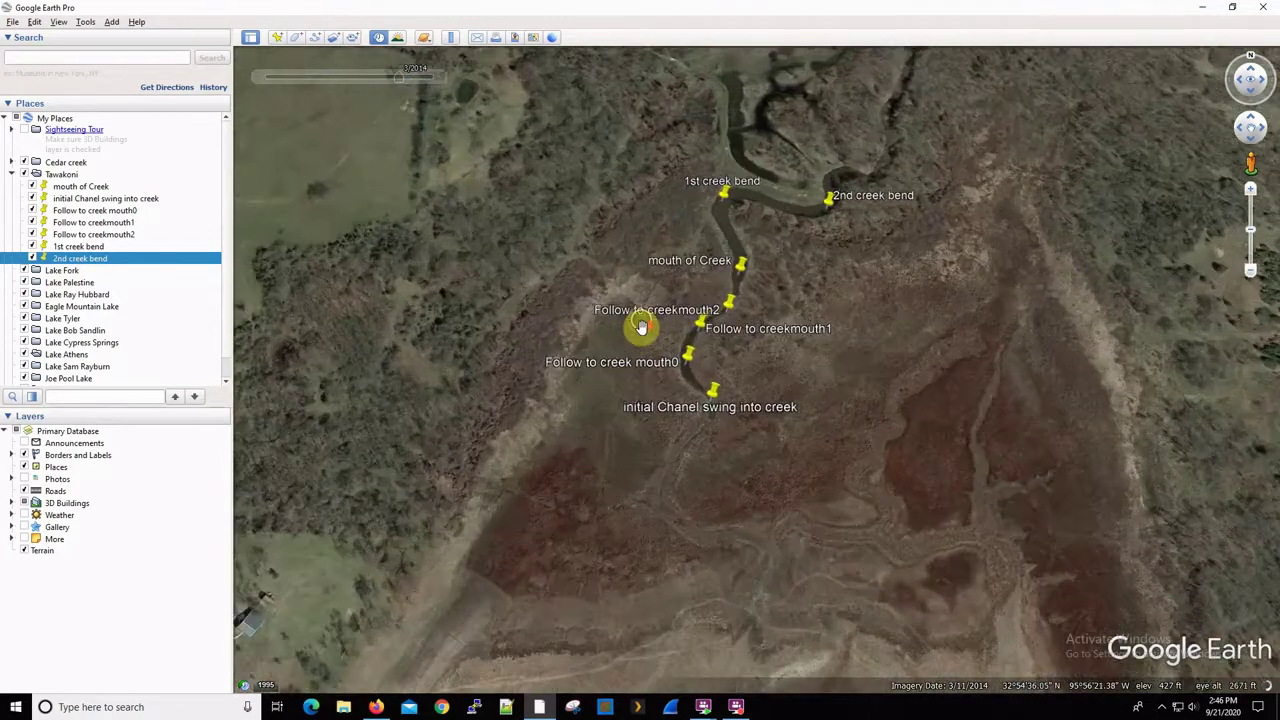
pyautogui.scroll(1, 641, 327)
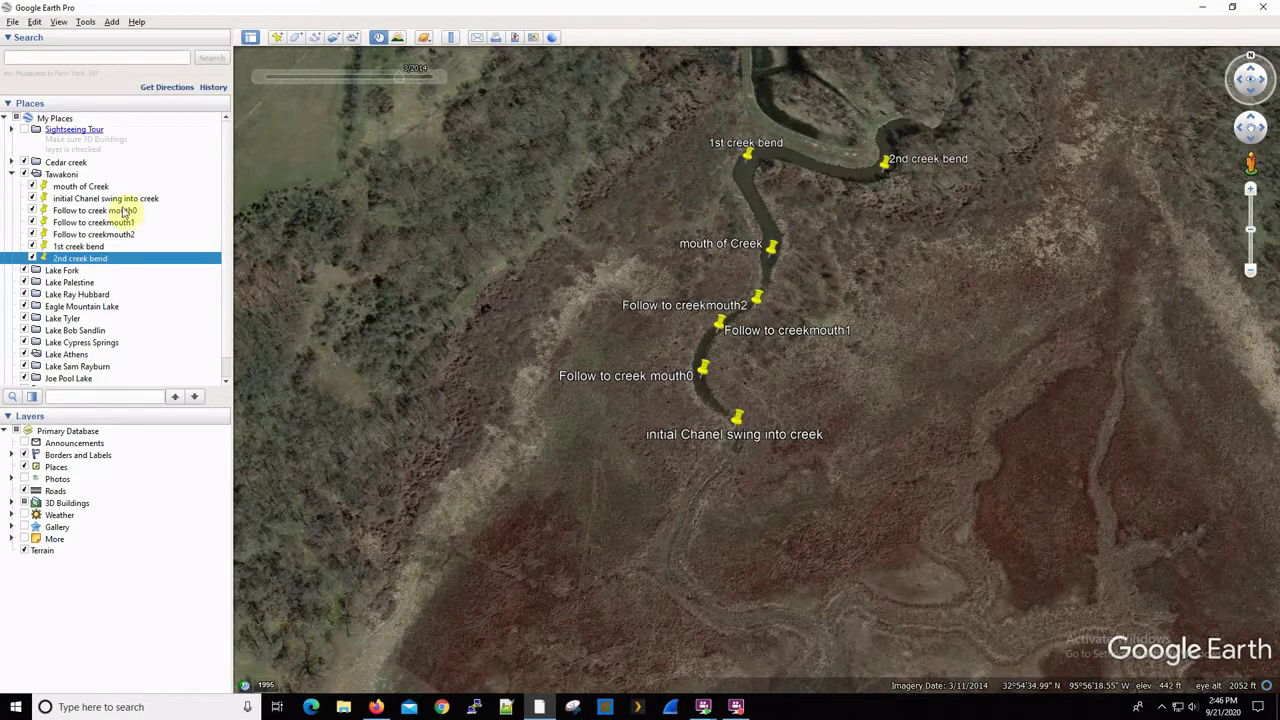
# - Add a new placemark to the Tawakoni folder, positioned on the creek just below 1st creek bend
pyautogui.click(64, 333)
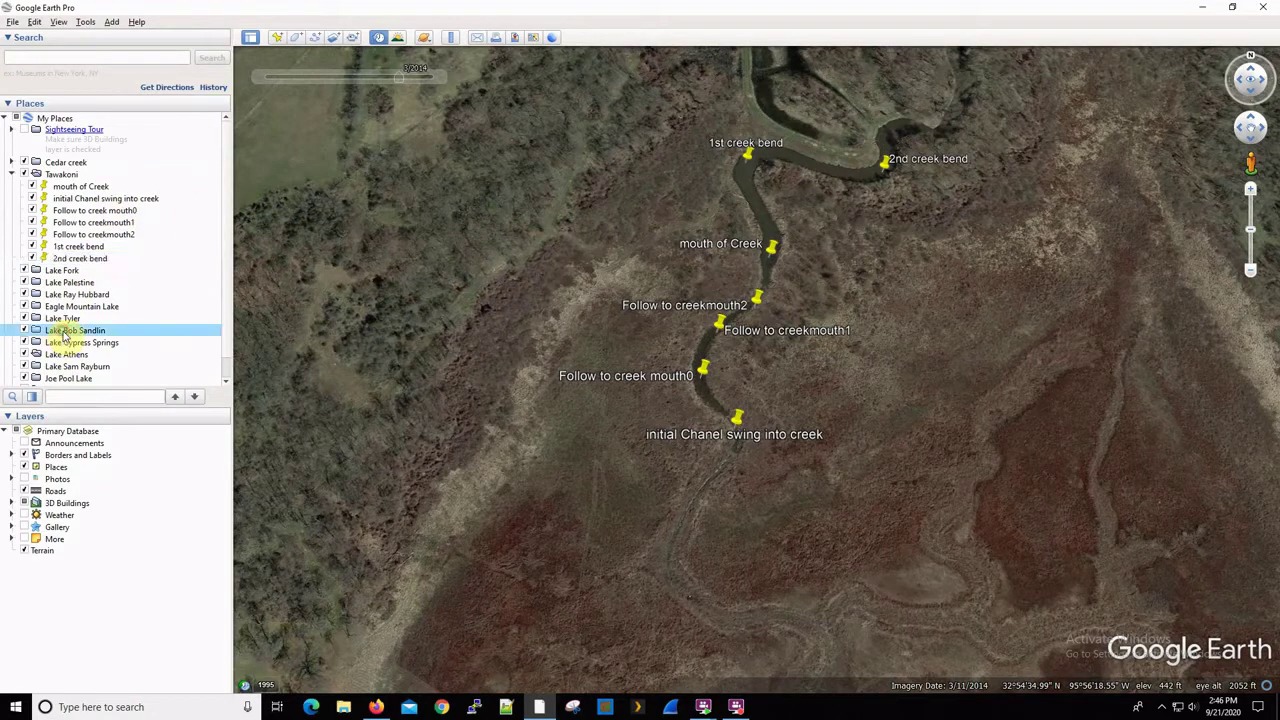
pyautogui.click(72, 175)
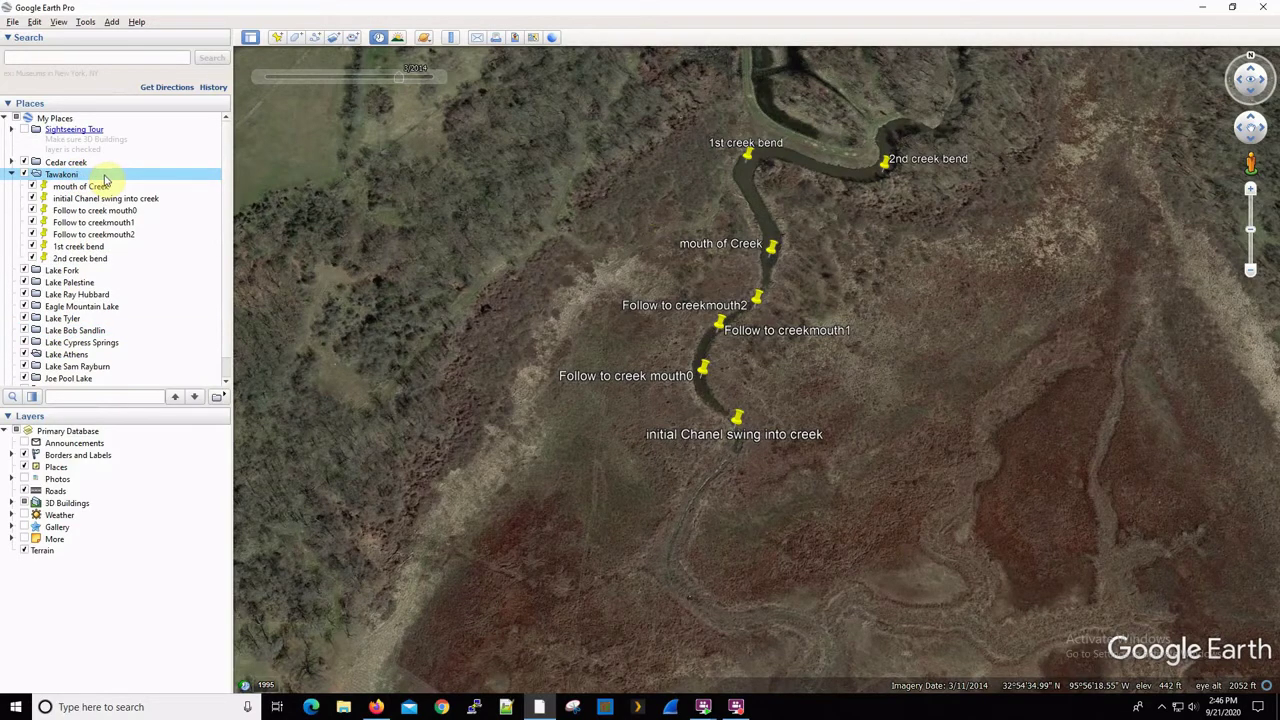
pyautogui.click(279, 40)
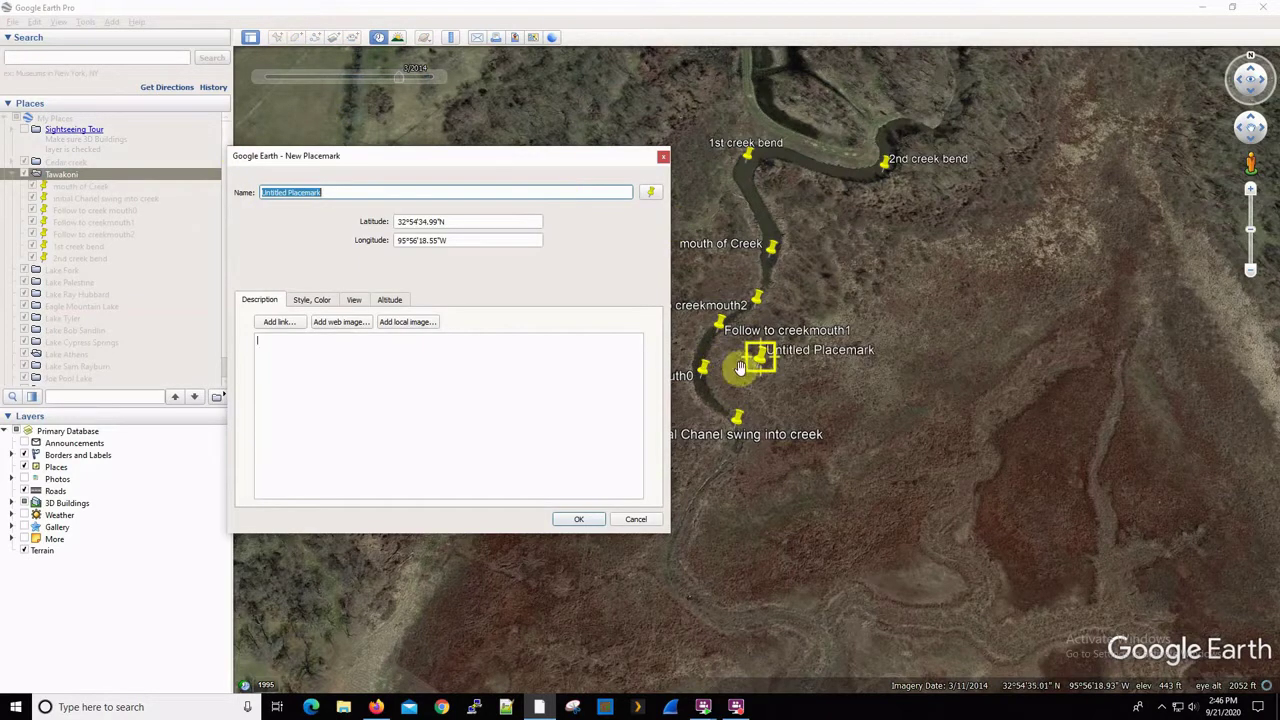
pyautogui.moveTo(760, 357); pyautogui.dragTo(960, 323)
pyautogui.moveTo(975, 270); pyautogui.dragTo(745, 213)
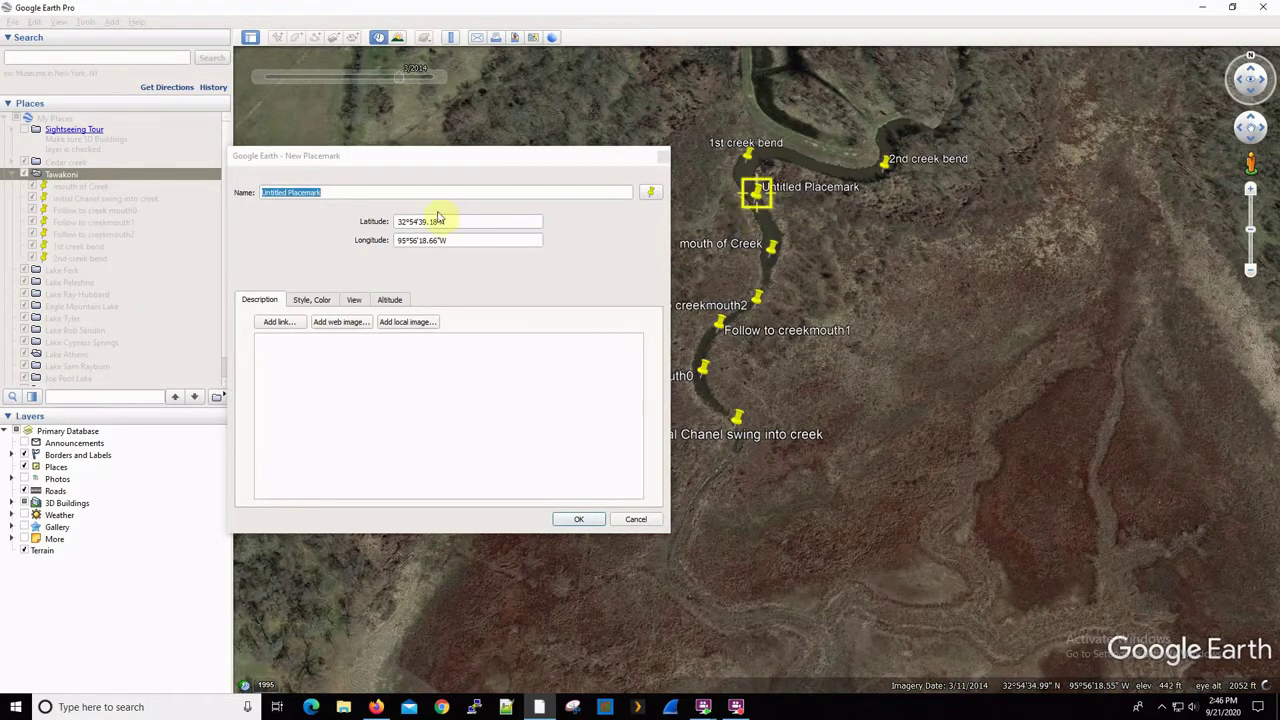
# - Name the new placemark 'Creek path to bend' and save it
pyautogui.moveTo(395, 221)
pyautogui.mouseDown()
pyautogui.moveTo(468, 215)
pyautogui.moveTo(396, 234)
pyautogui.mouseUp()
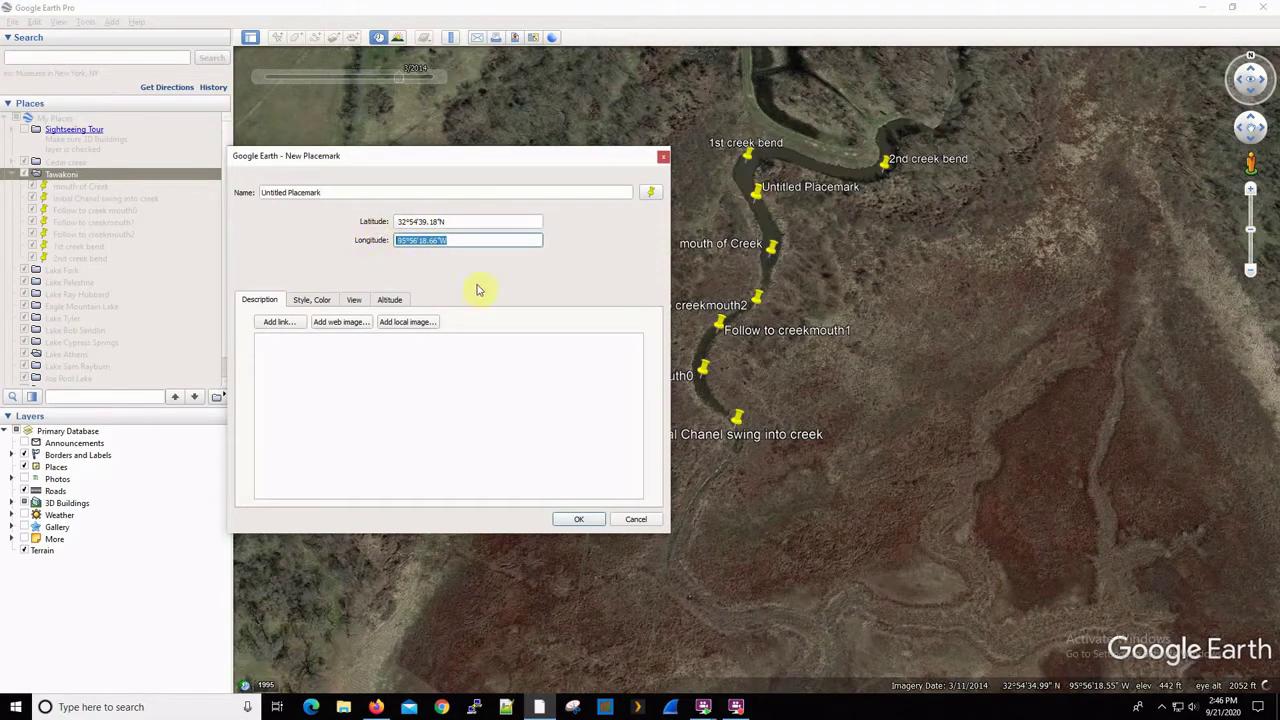
pyautogui.click(352, 193)
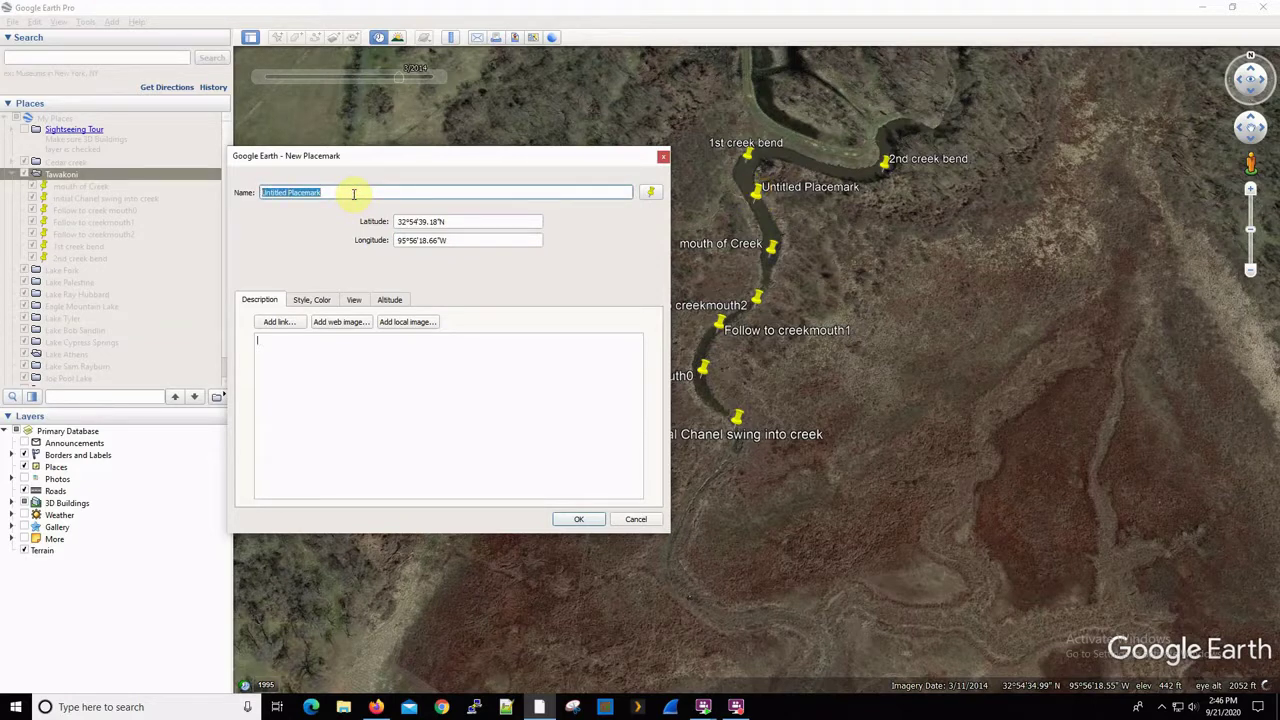
pyautogui.write('Creek path to bend')
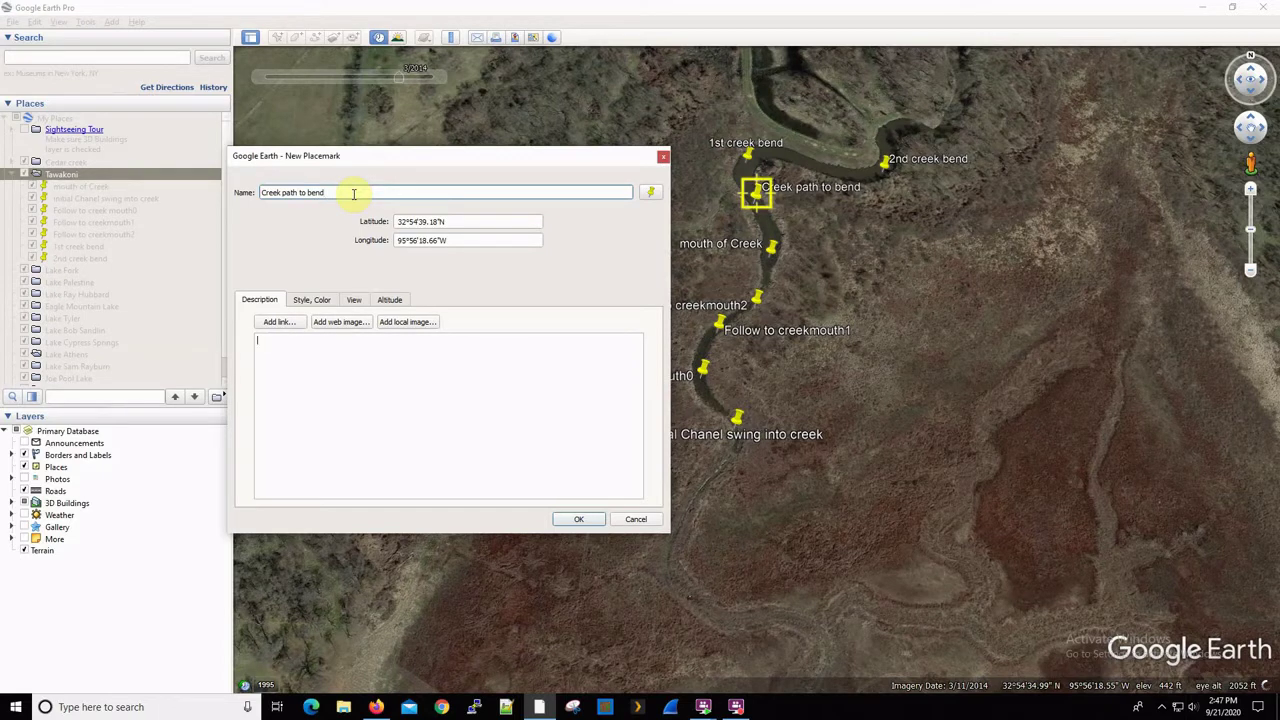
pyautogui.click(353, 194)
pyautogui.click(578, 521)
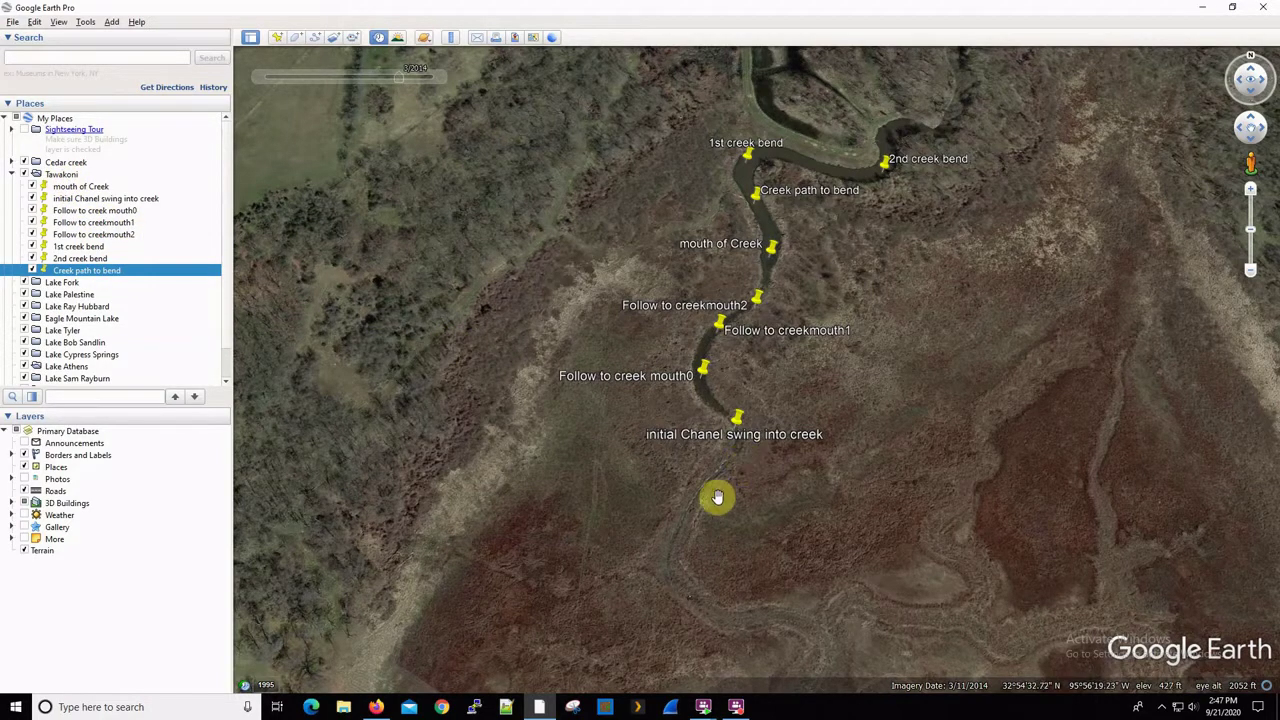
# - Zoom out and shift the map south of the creek to reorient the view
pyautogui.scroll(-2, 719, 494)
pyautogui.scroll(-3, 721, 494)
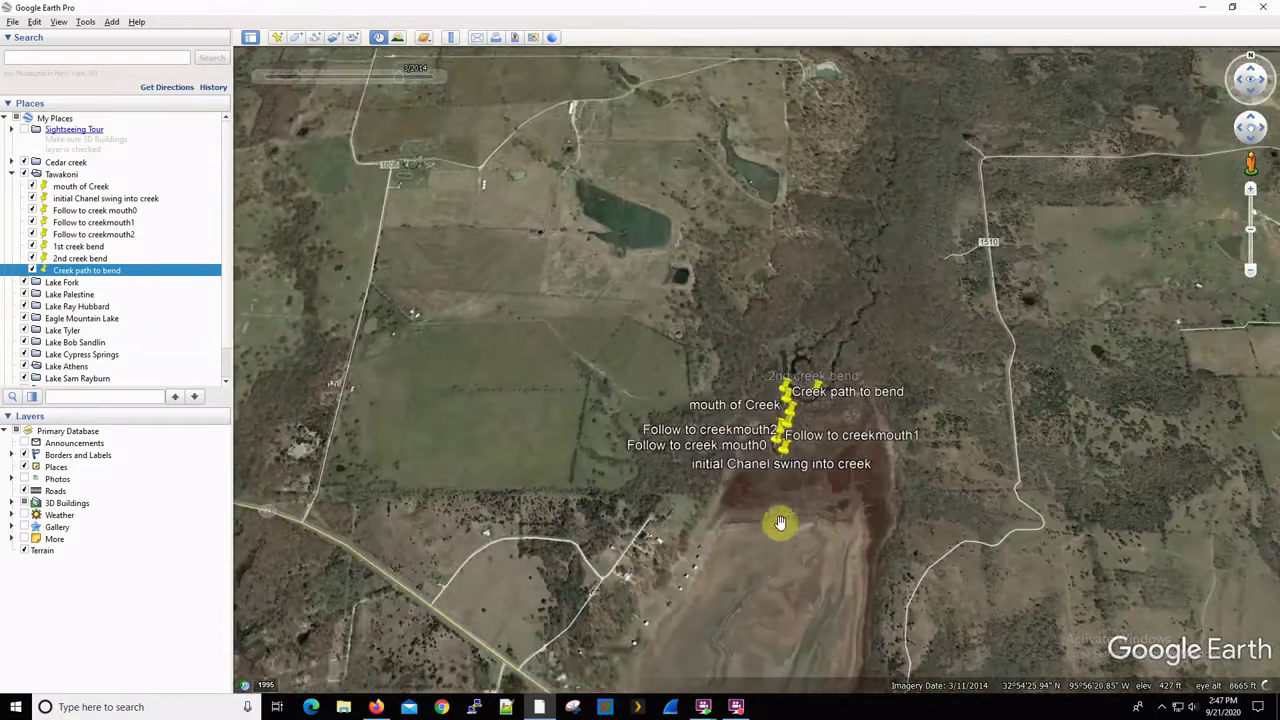
pyautogui.moveTo(757, 534); pyautogui.dragTo(749, 460)
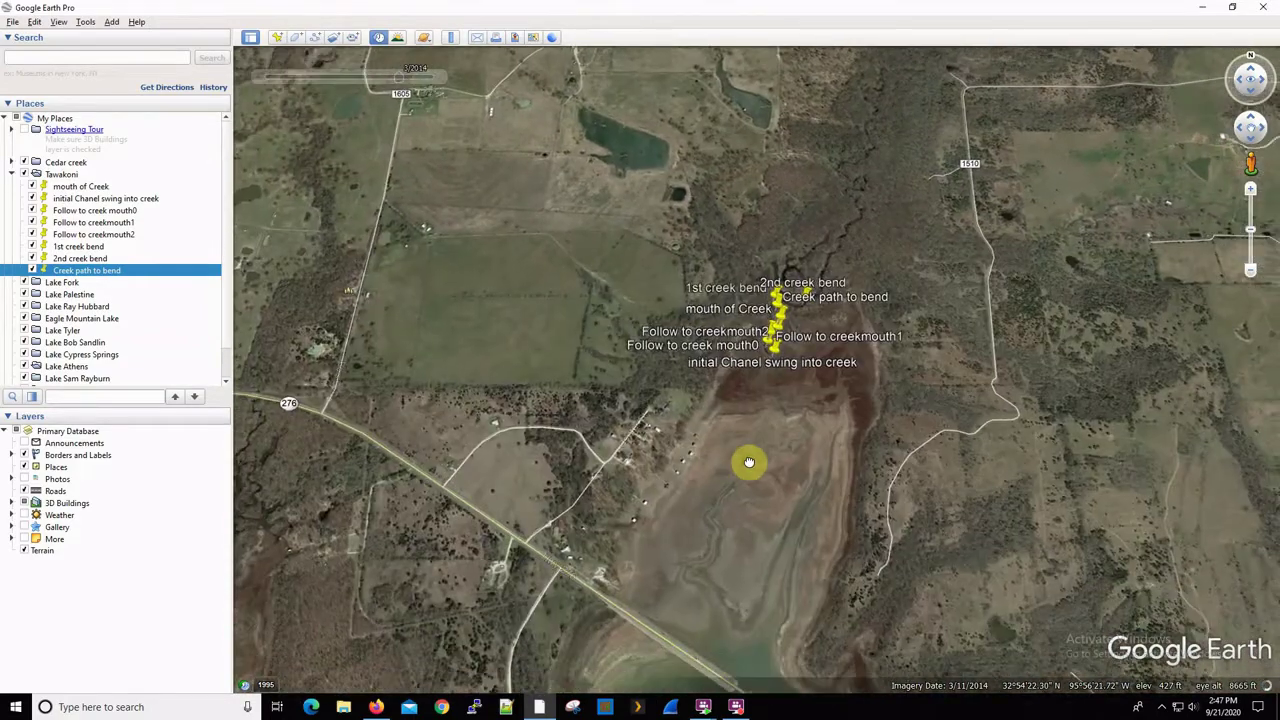
pyautogui.moveTo(737, 631); pyautogui.dragTo(732, 557)
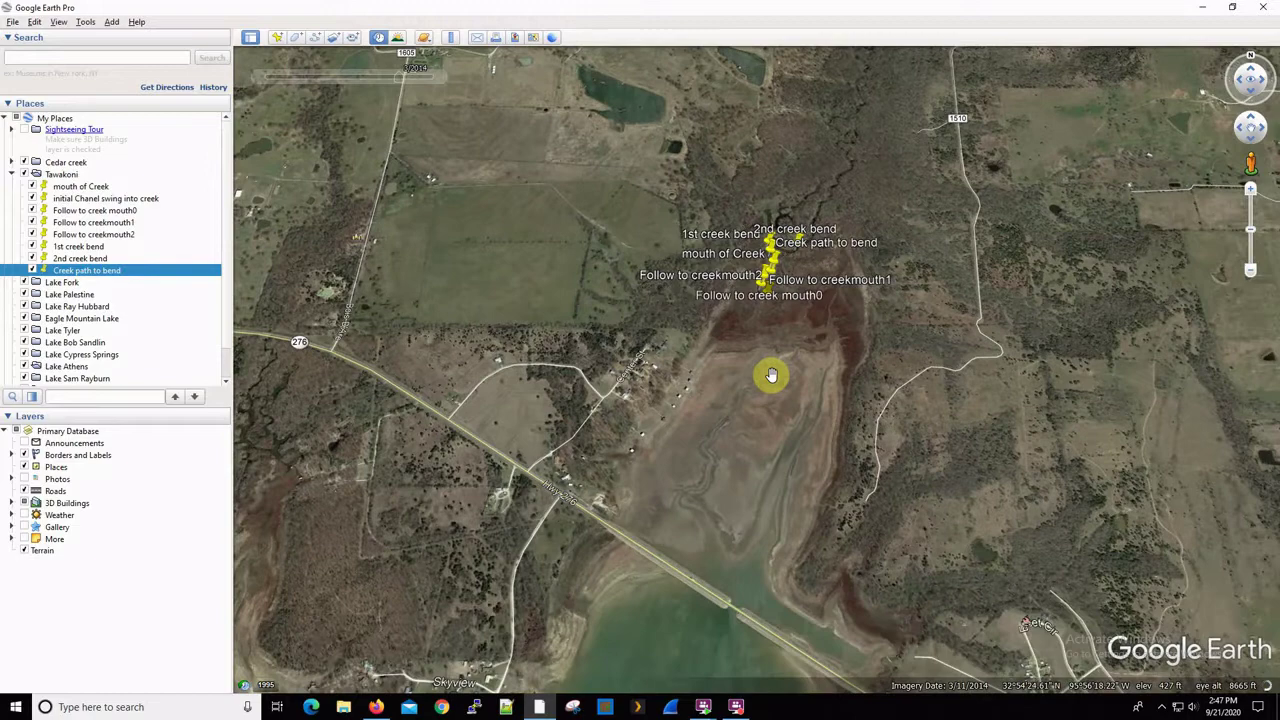
pyautogui.scroll(3, 766, 363)
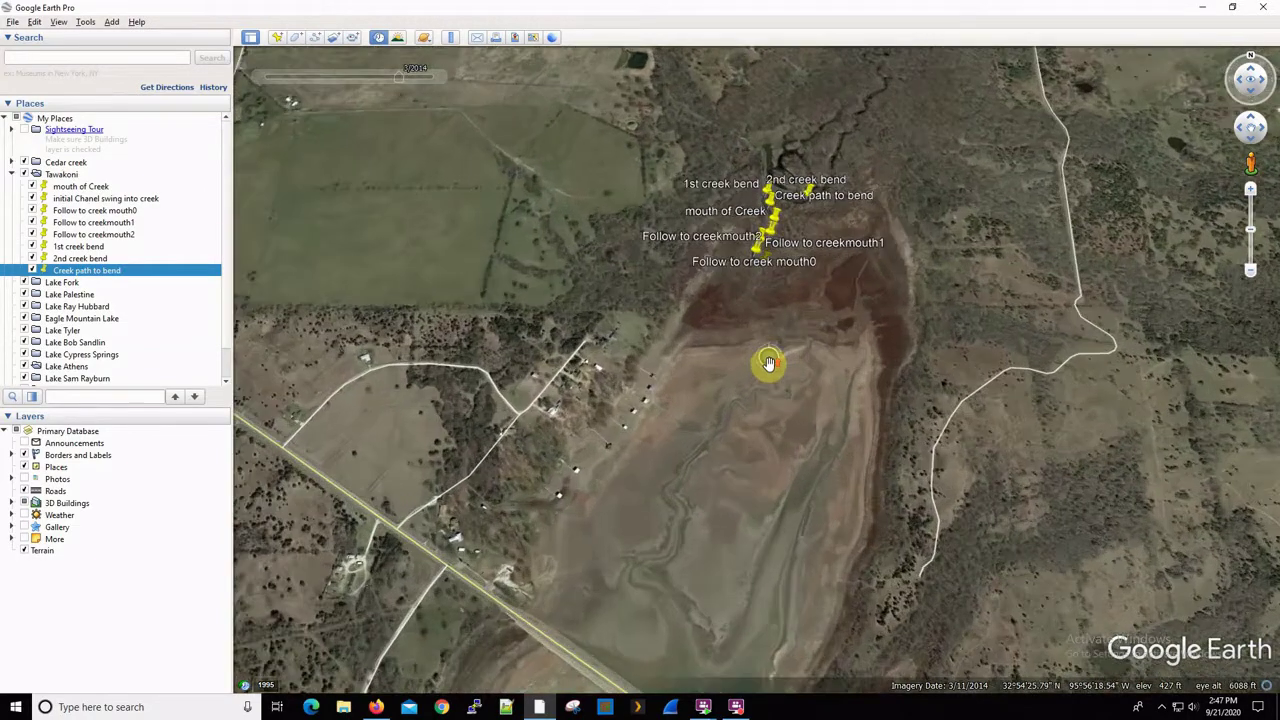
pyautogui.scroll(3, 752, 280)
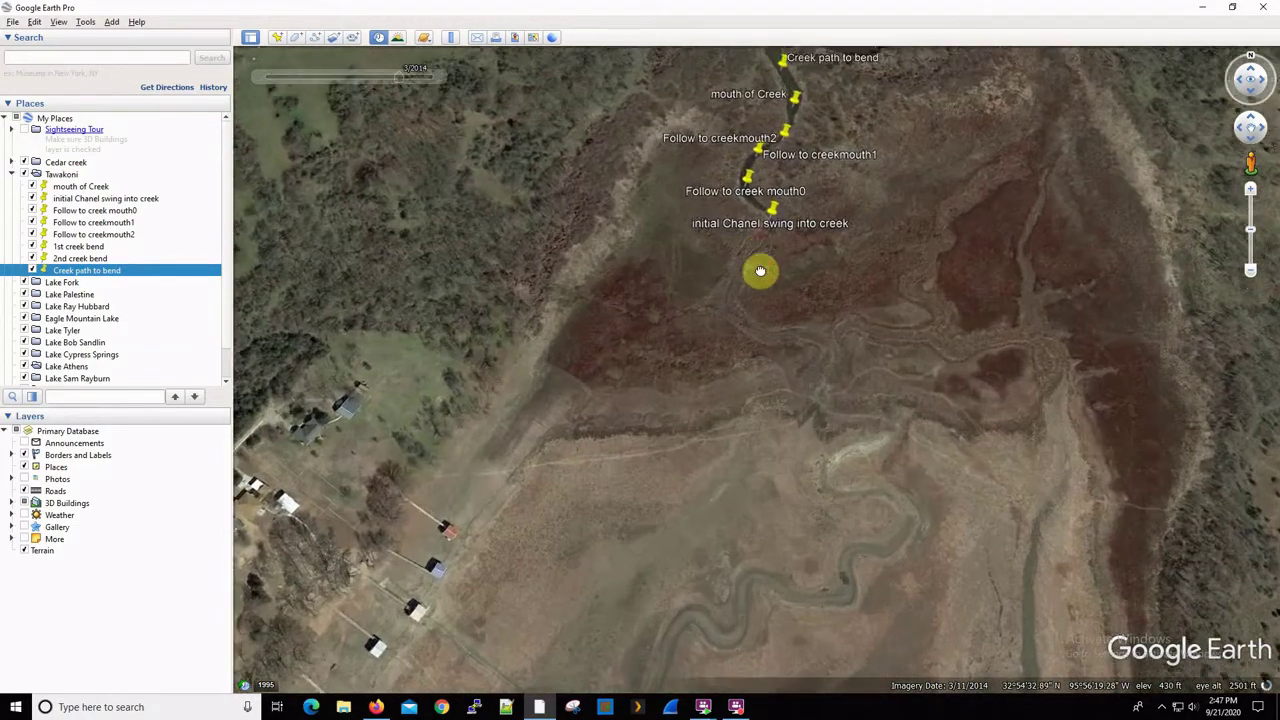
# - Follow the creek upstream and frame all eight pins from initial Chanel swing to 2nd creek bend
pyautogui.moveTo(760, 271); pyautogui.dragTo(757, 314)
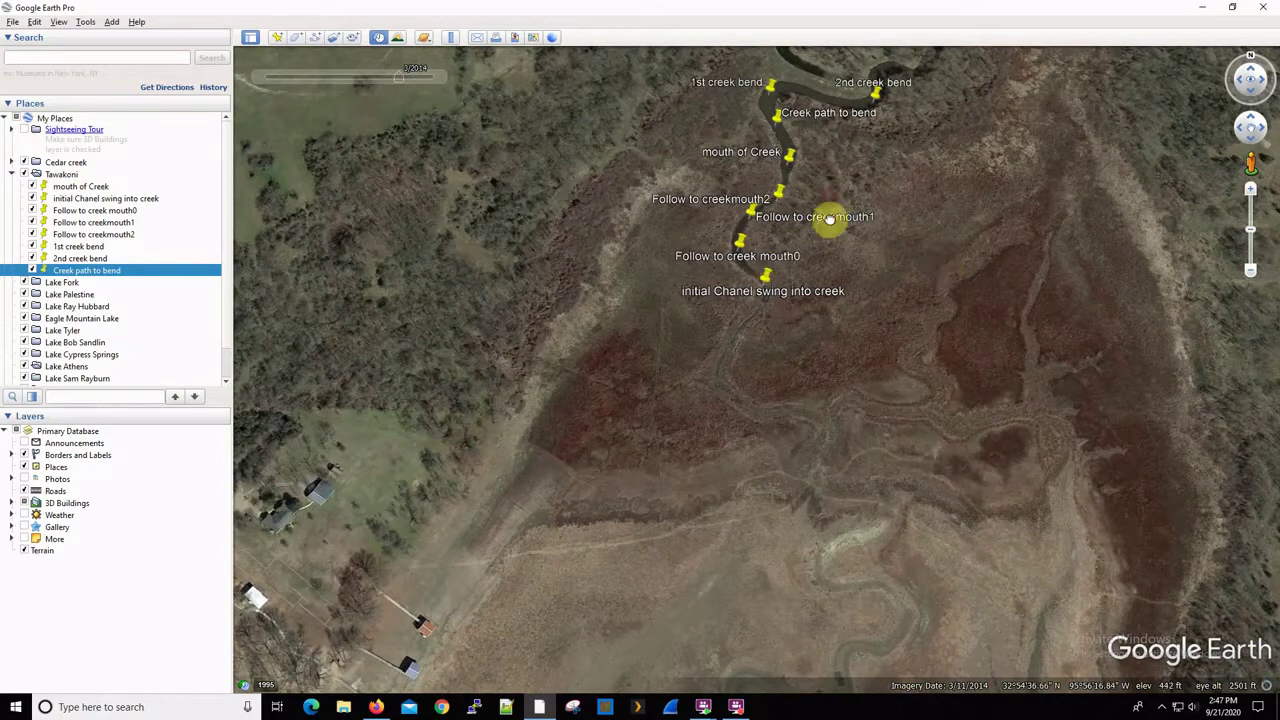
pyautogui.moveTo(829, 217); pyautogui.dragTo(809, 440)
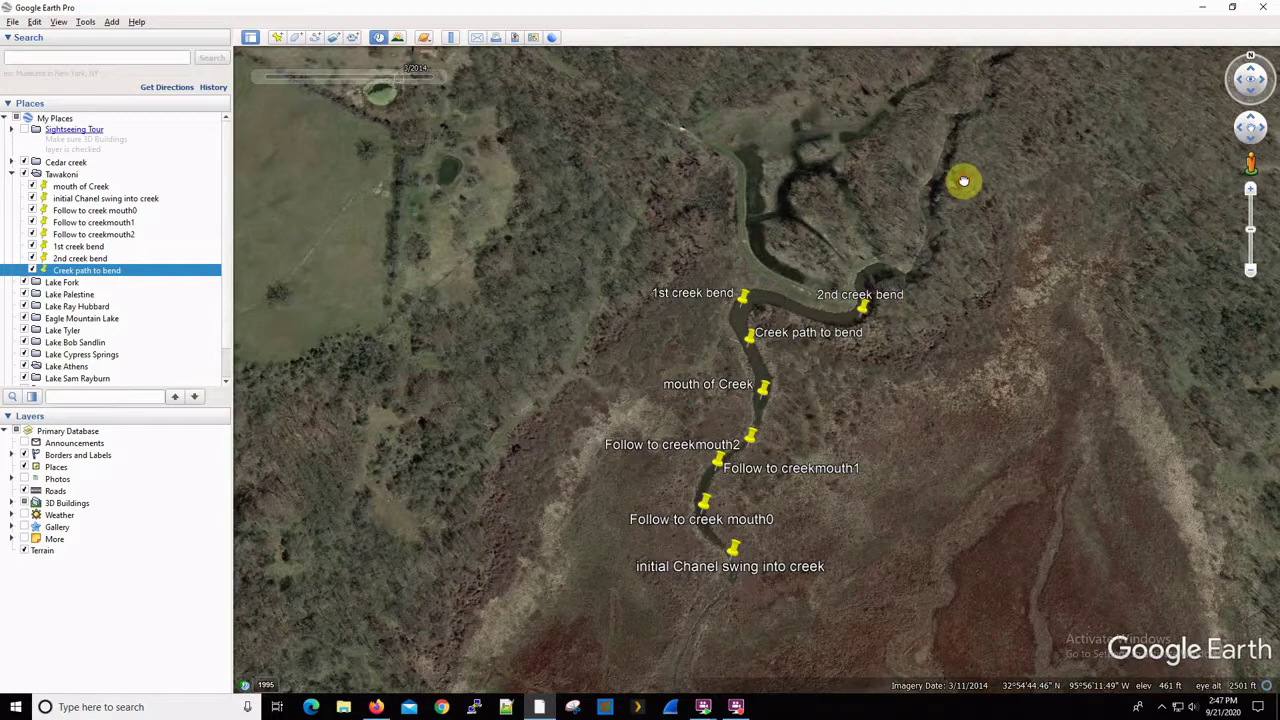
pyautogui.moveTo(966, 182); pyautogui.dragTo(880, 95)
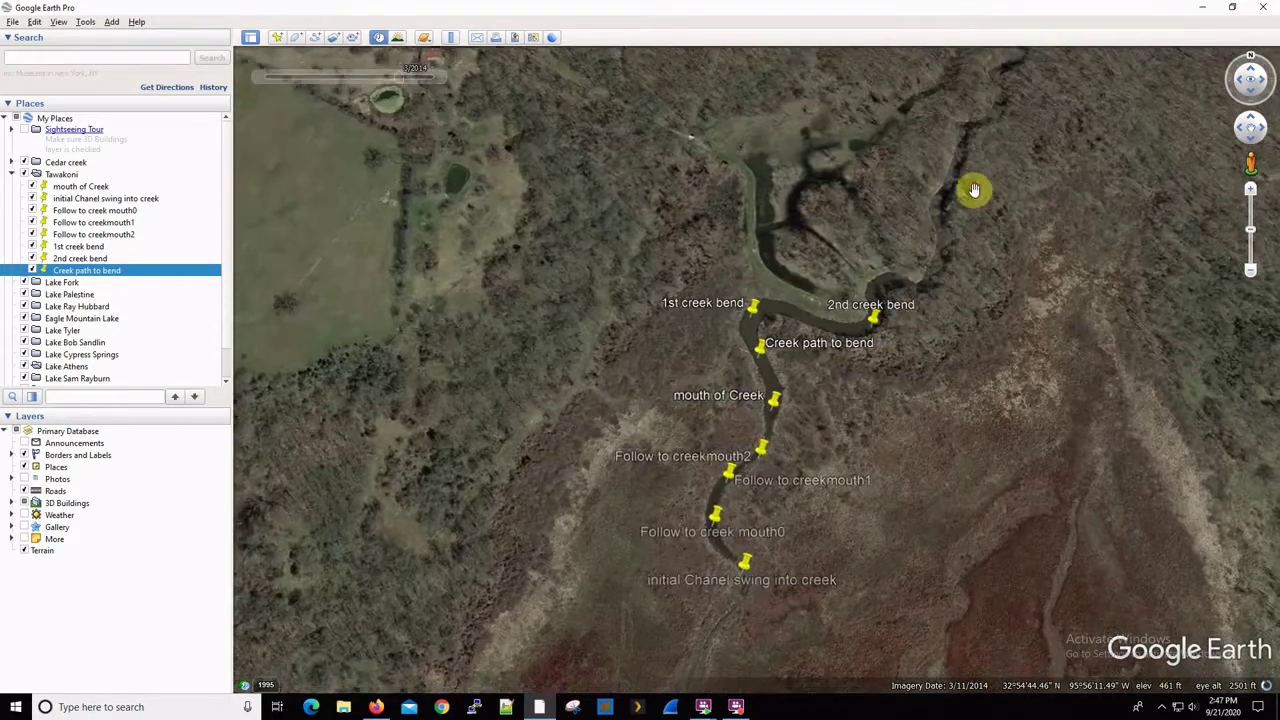
pyautogui.moveTo(895, 237); pyautogui.dragTo(829, 449)
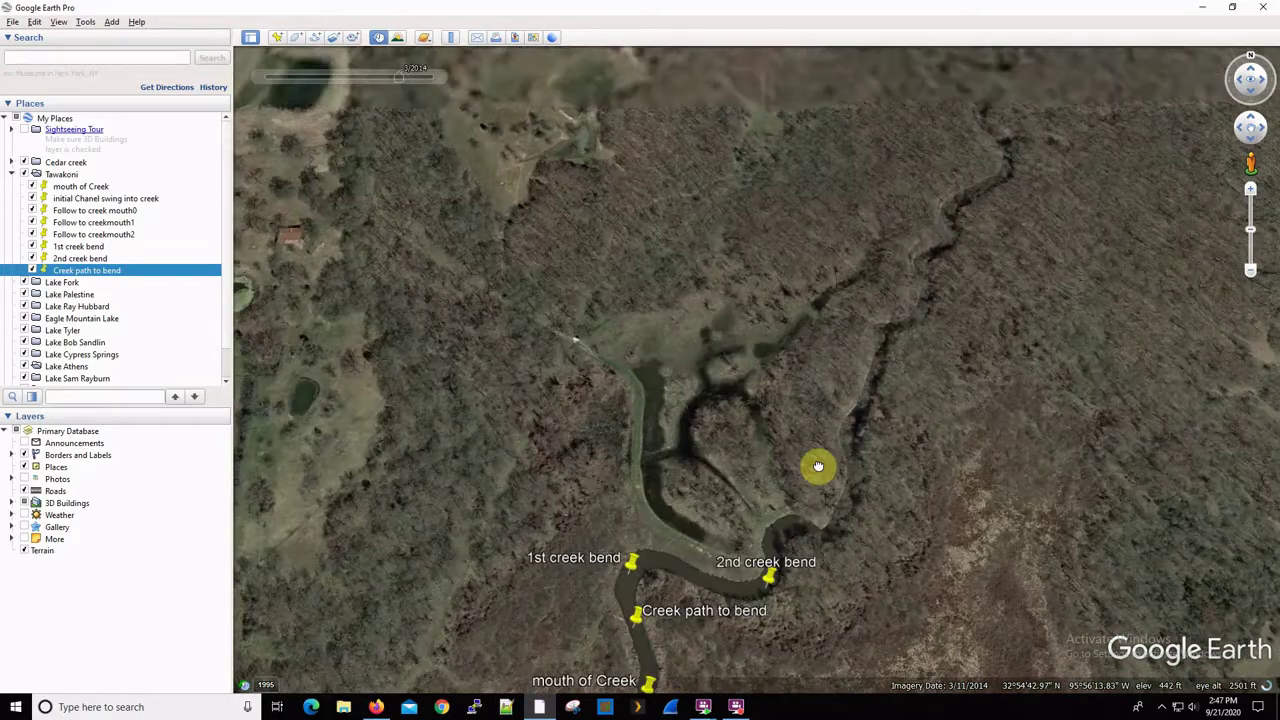
pyautogui.scroll(-3, 834, 490)
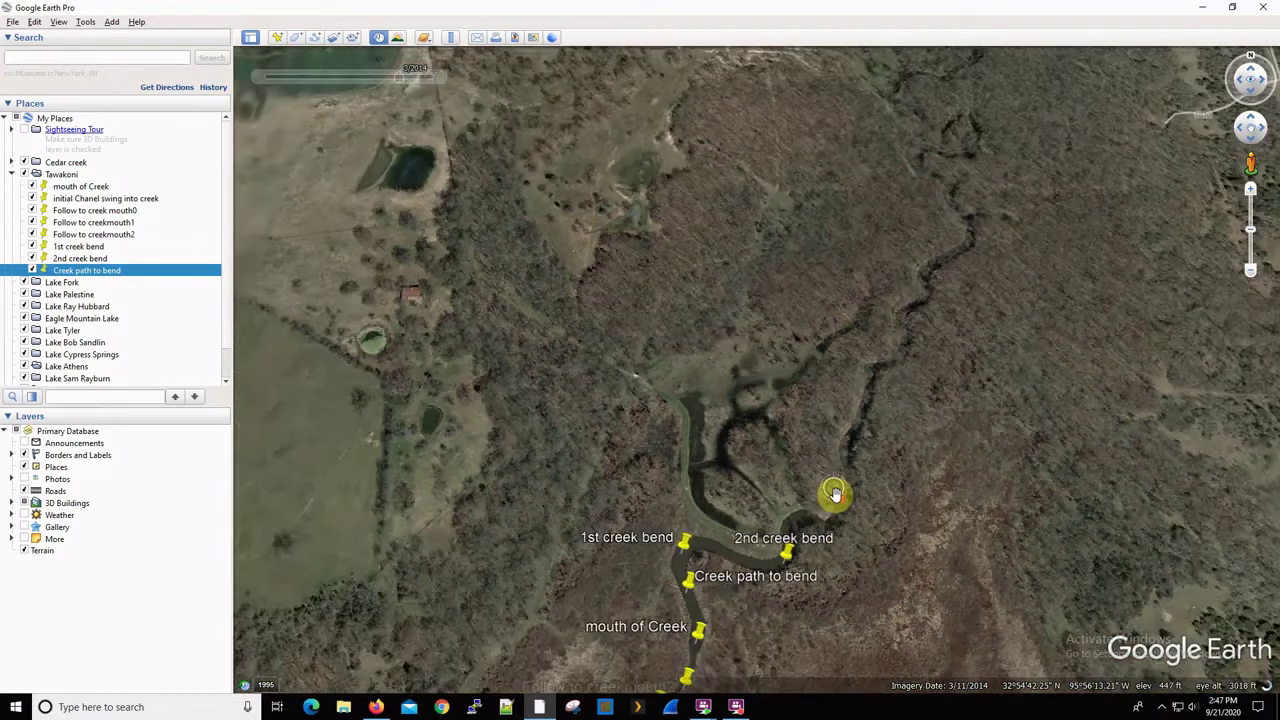
pyautogui.moveTo(837, 543); pyautogui.dragTo(877, 463)
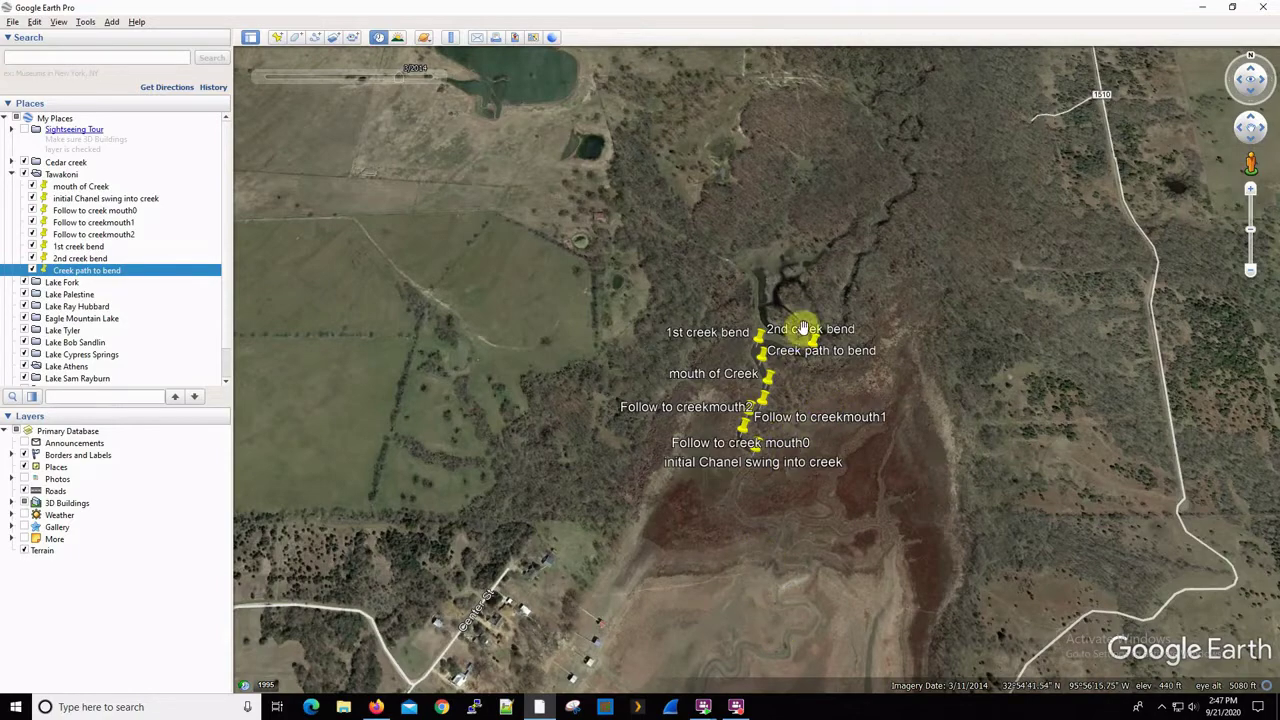
pyautogui.scroll(3, 807, 398)
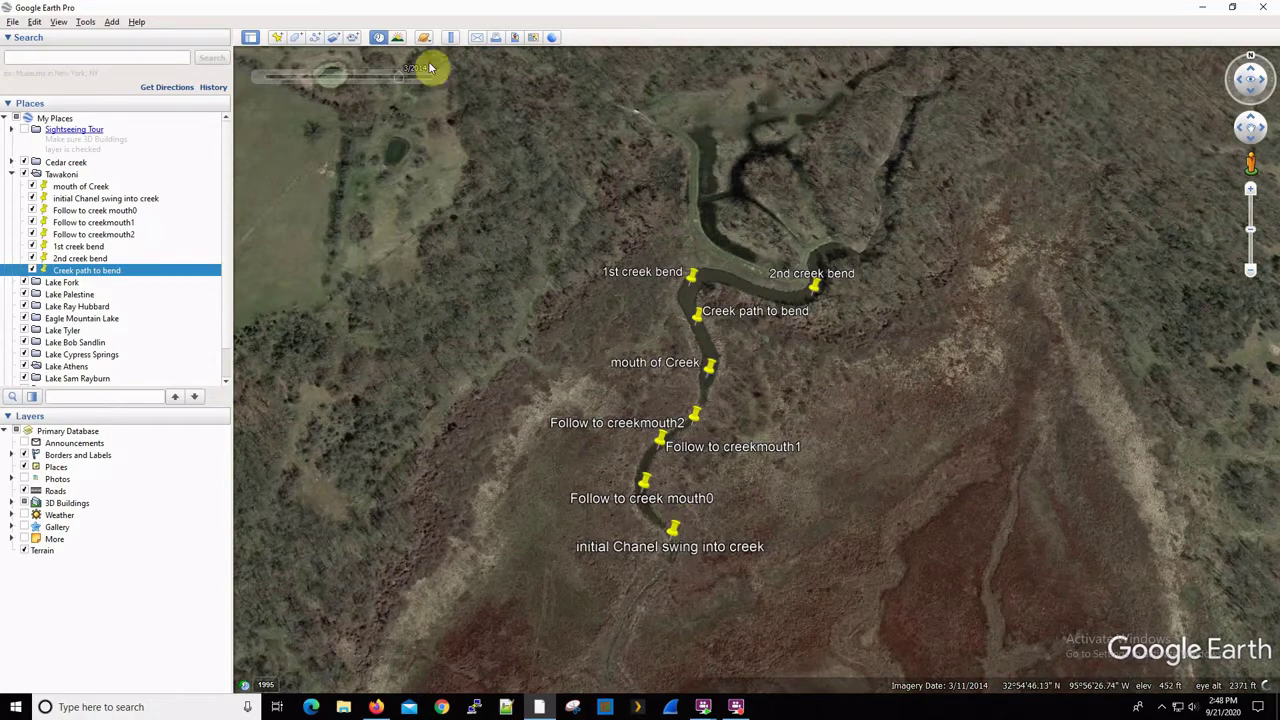
# - Switch the historical imagery to 11/27/2018 and readjust the zoom around the creek placemarks
pyautogui.moveTo(401, 79)
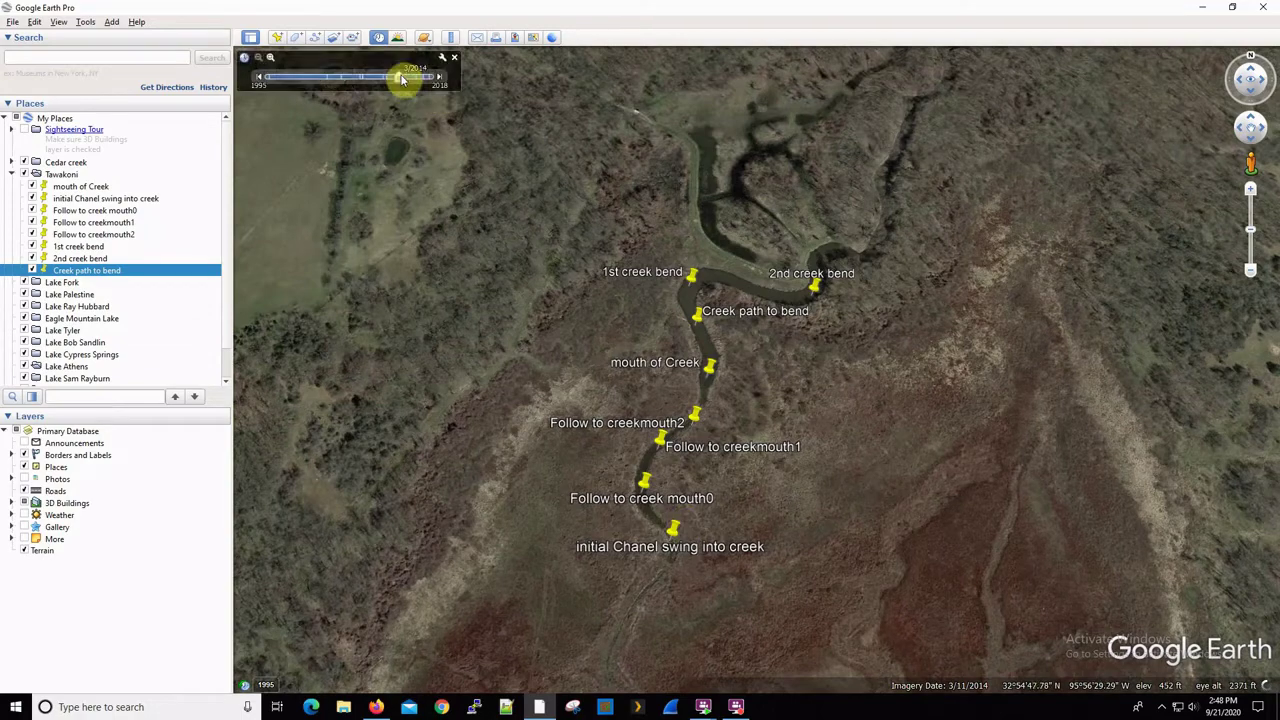
pyautogui.moveTo(401, 79); pyautogui.dragTo(437, 77)
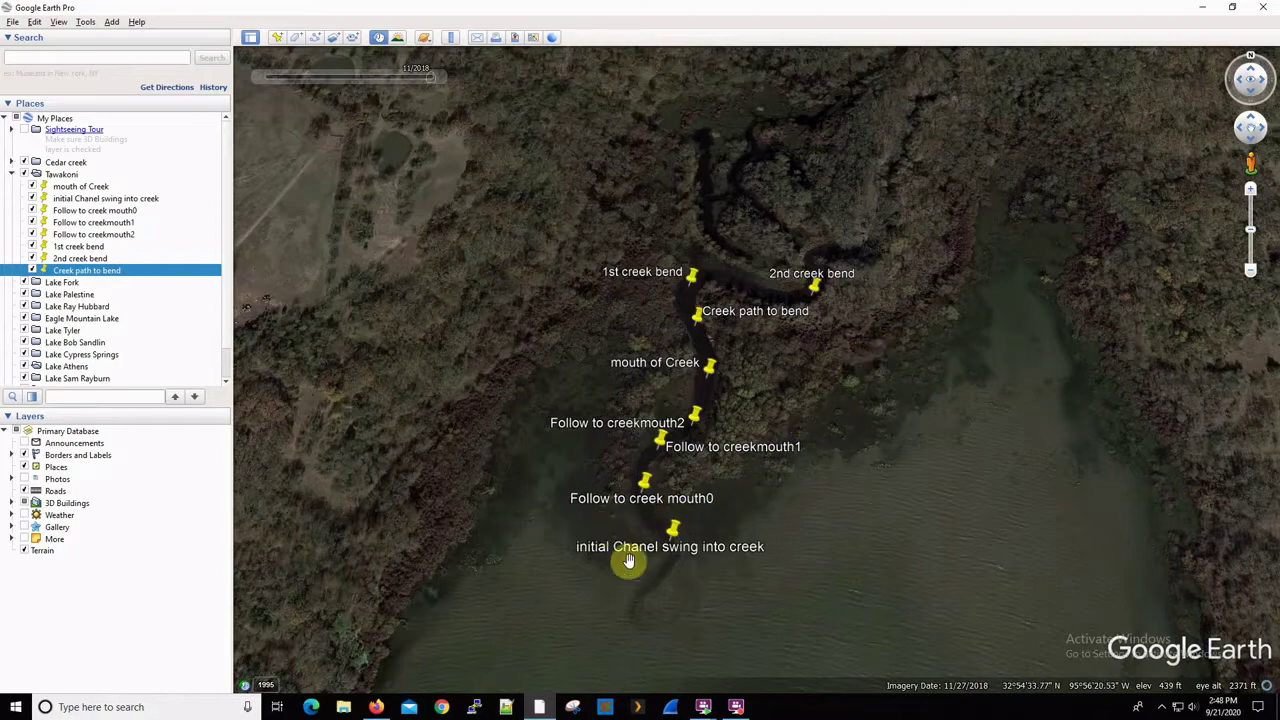
pyautogui.scroll(-2, 670, 596)
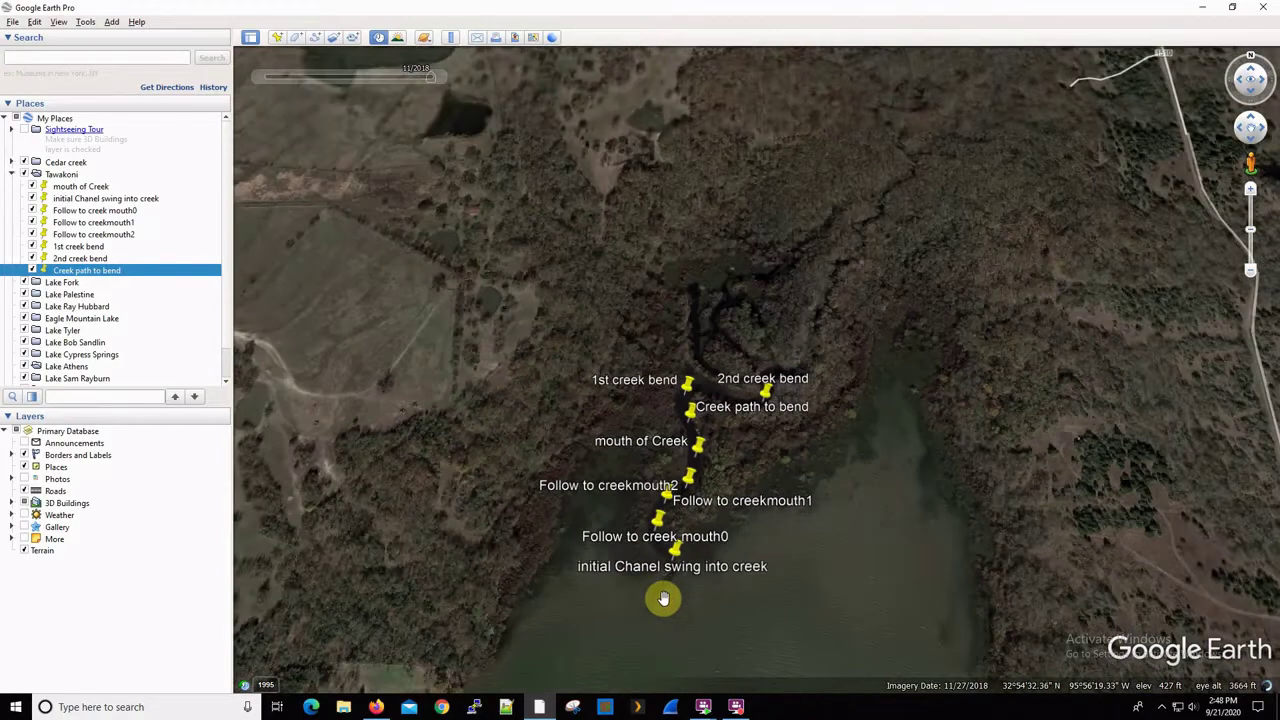
pyautogui.scroll(2, 663, 598)
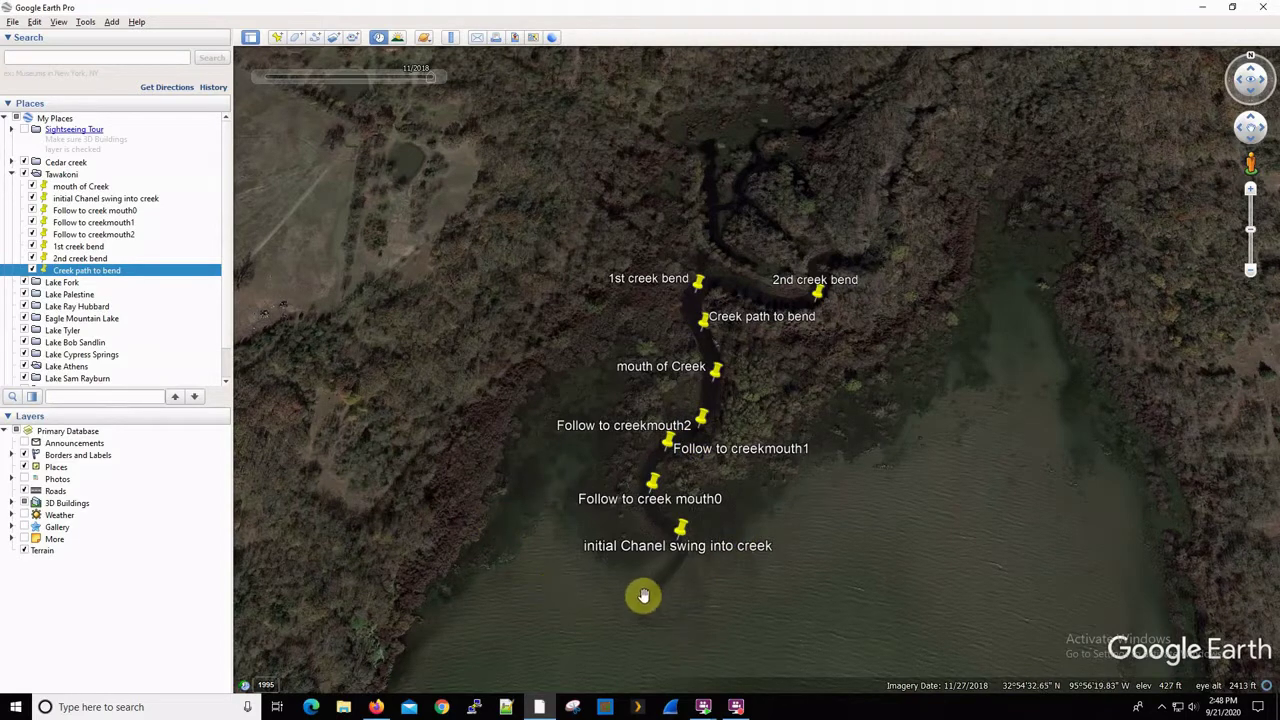
# - Place a pin below 'initial Chanel swing into creek' named 'starting point of creek mouth' and save it
pyautogui.click(284, 44)
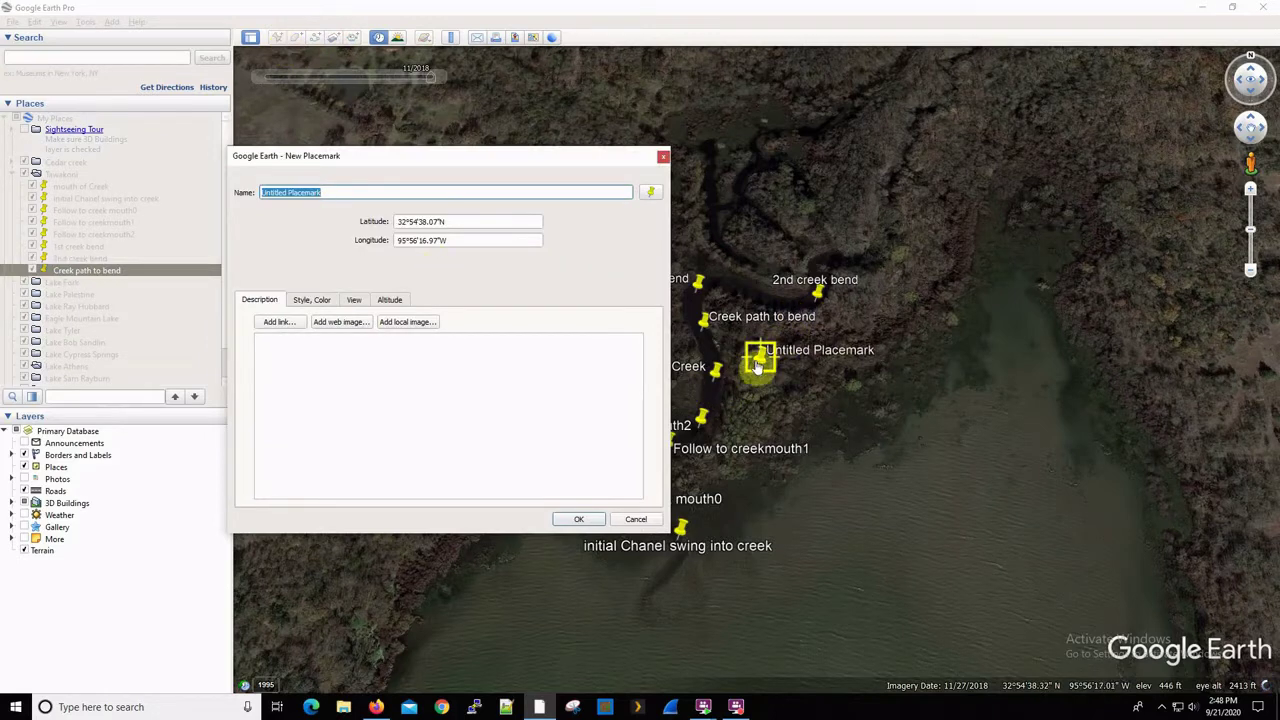
pyautogui.moveTo(760, 372); pyautogui.dragTo(661, 596)
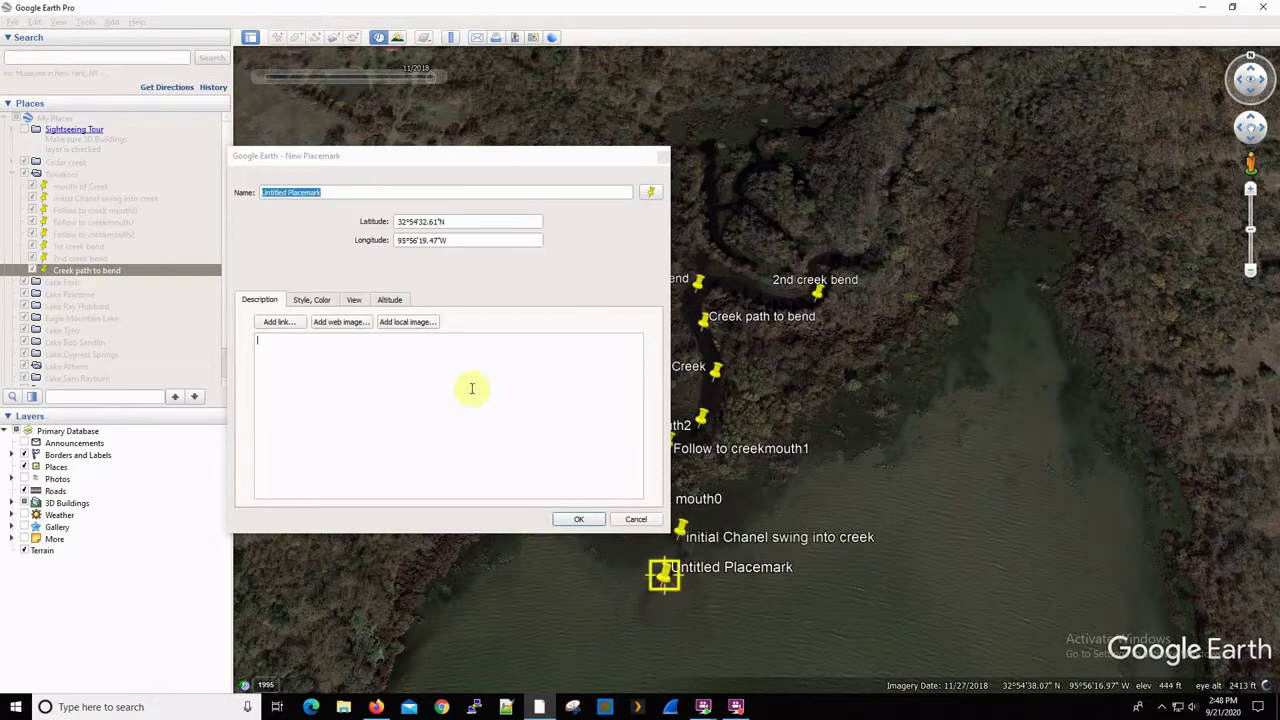
pyautogui.click(344, 187)
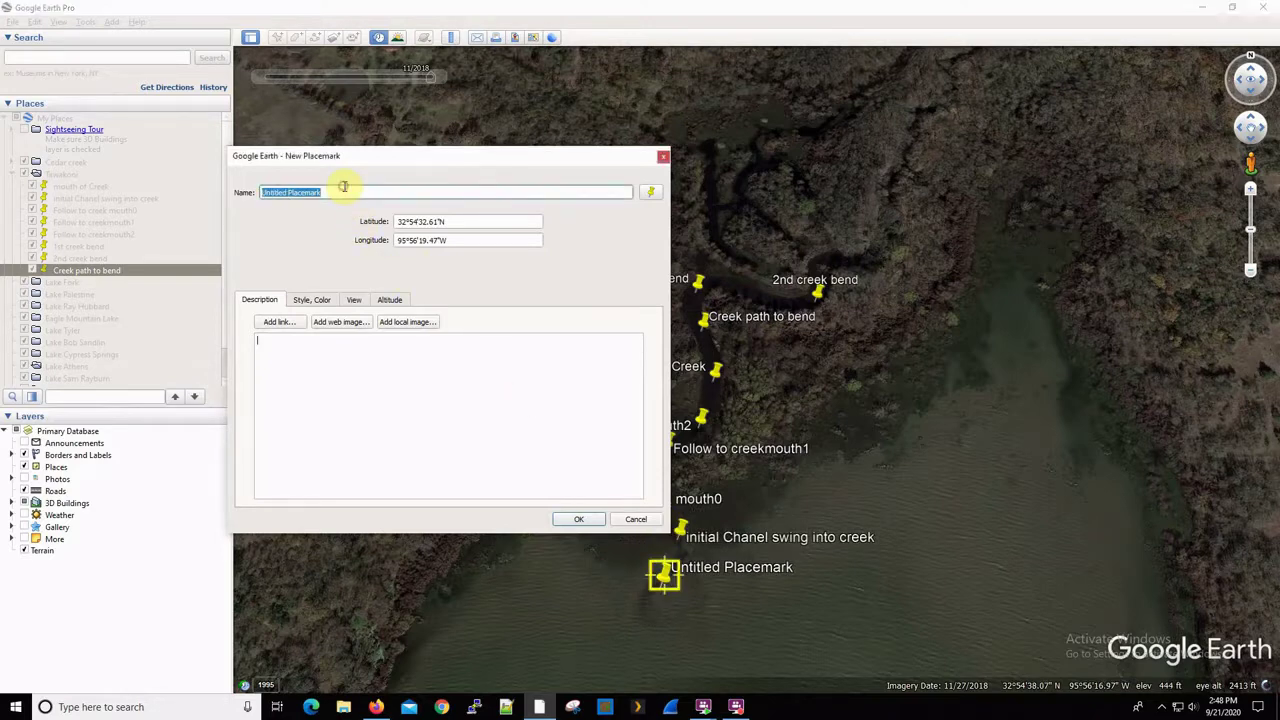
pyautogui.write('Star')
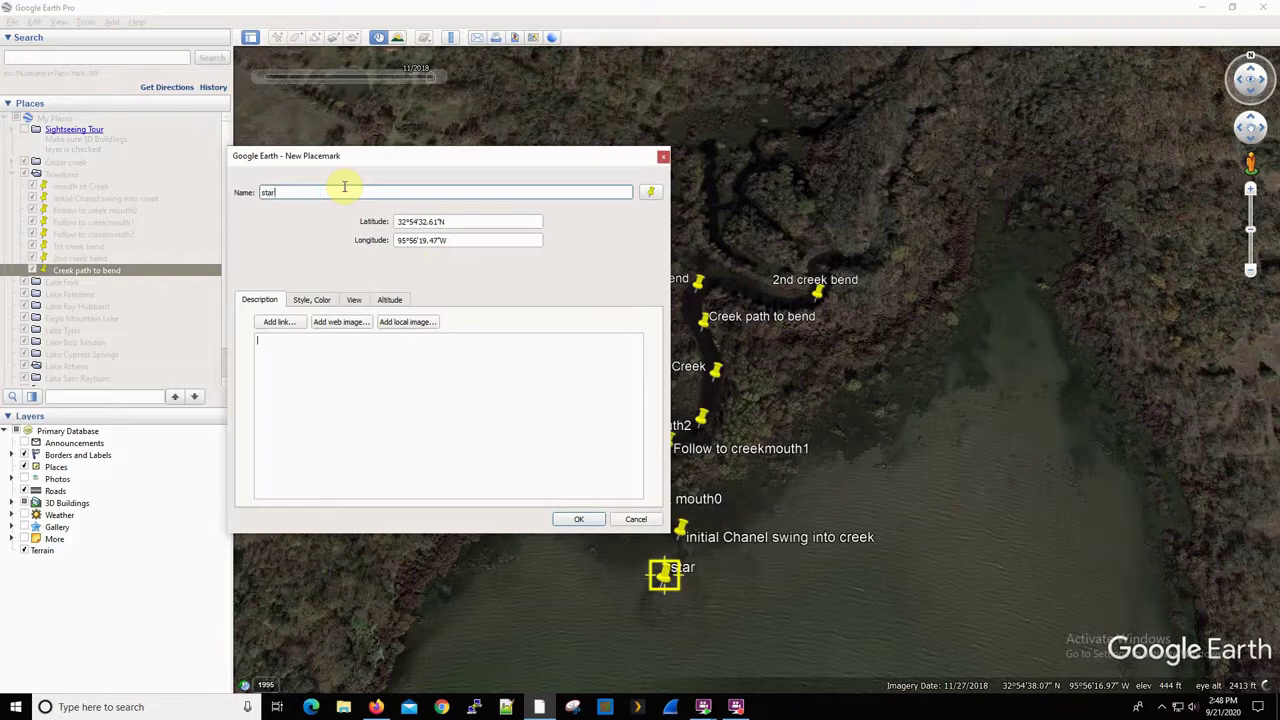
pyautogui.write('ting point of creek mouth')
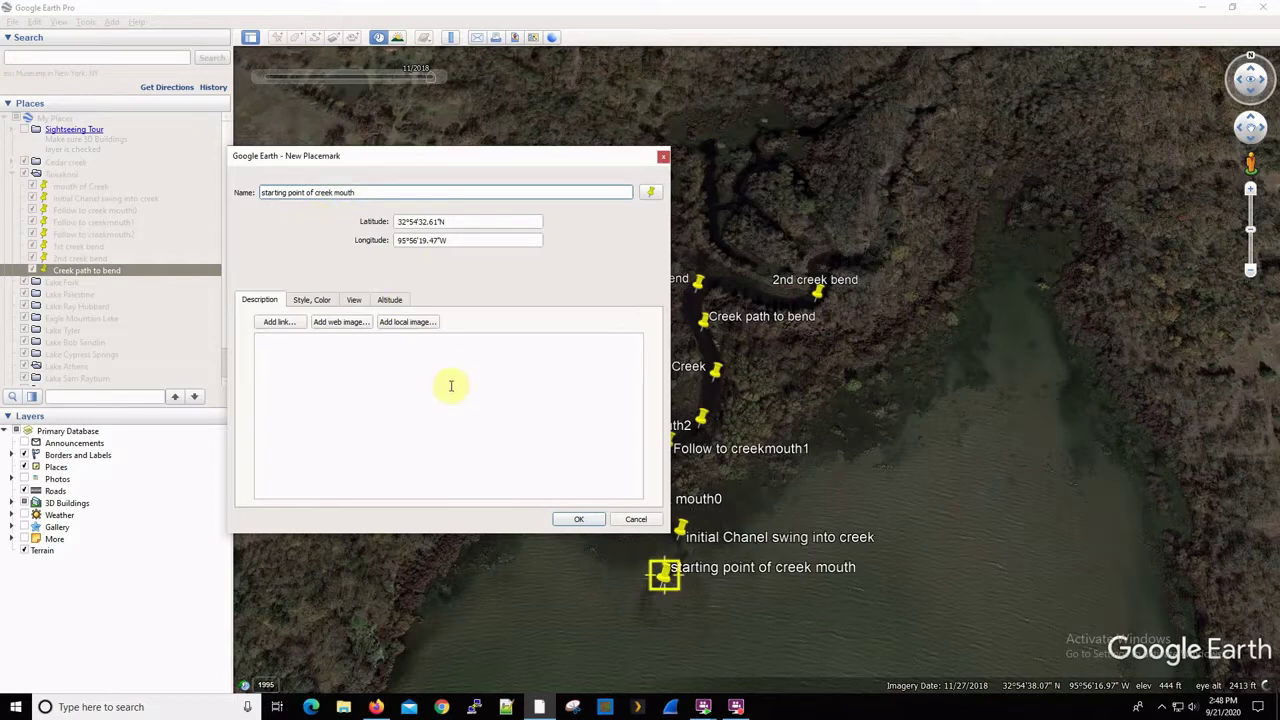
pyautogui.click(582, 518)
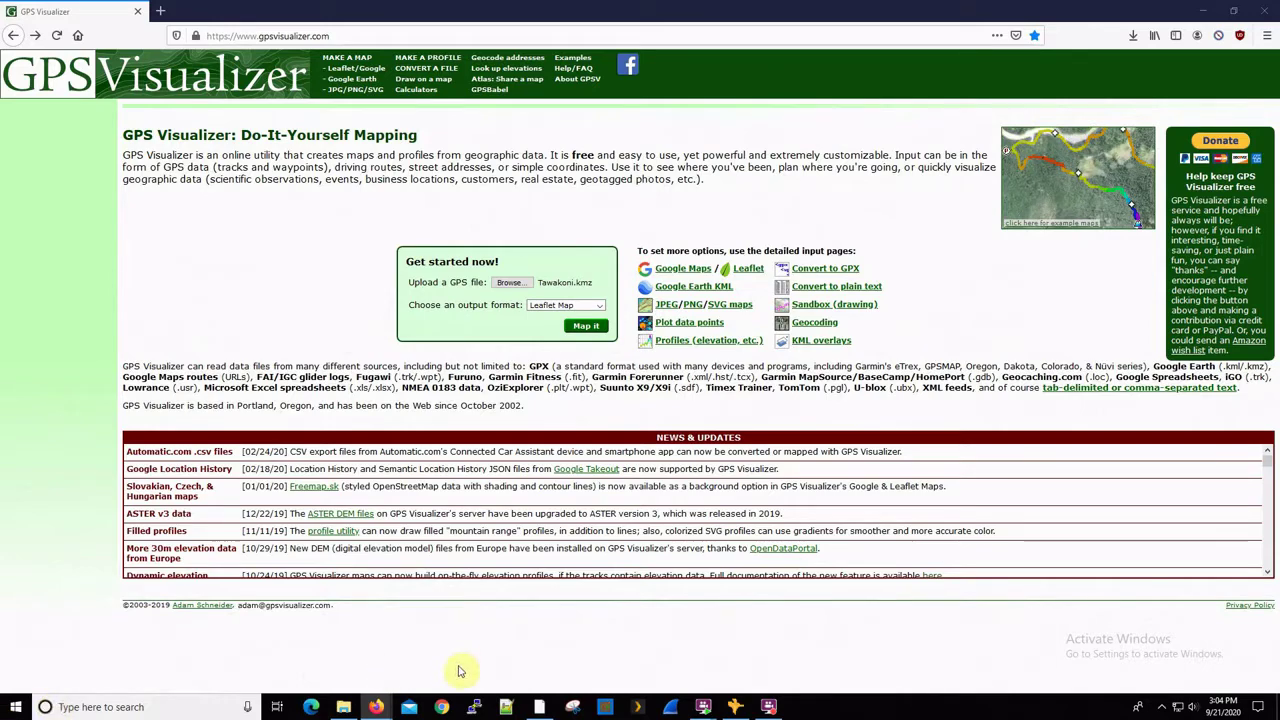
# - Switch back to the Google Earth Pro window
pyautogui.click(541, 707)
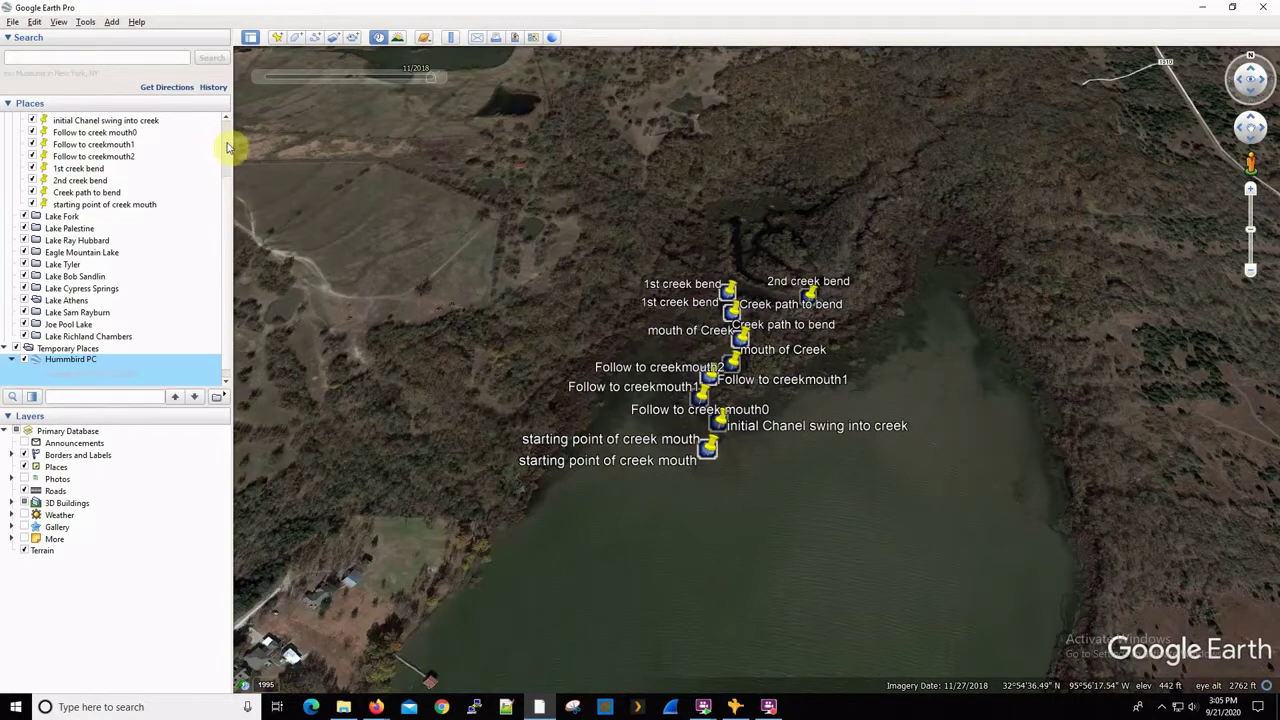
pyautogui.scroll(3, 226, 135)
pyautogui.click(64, 174)
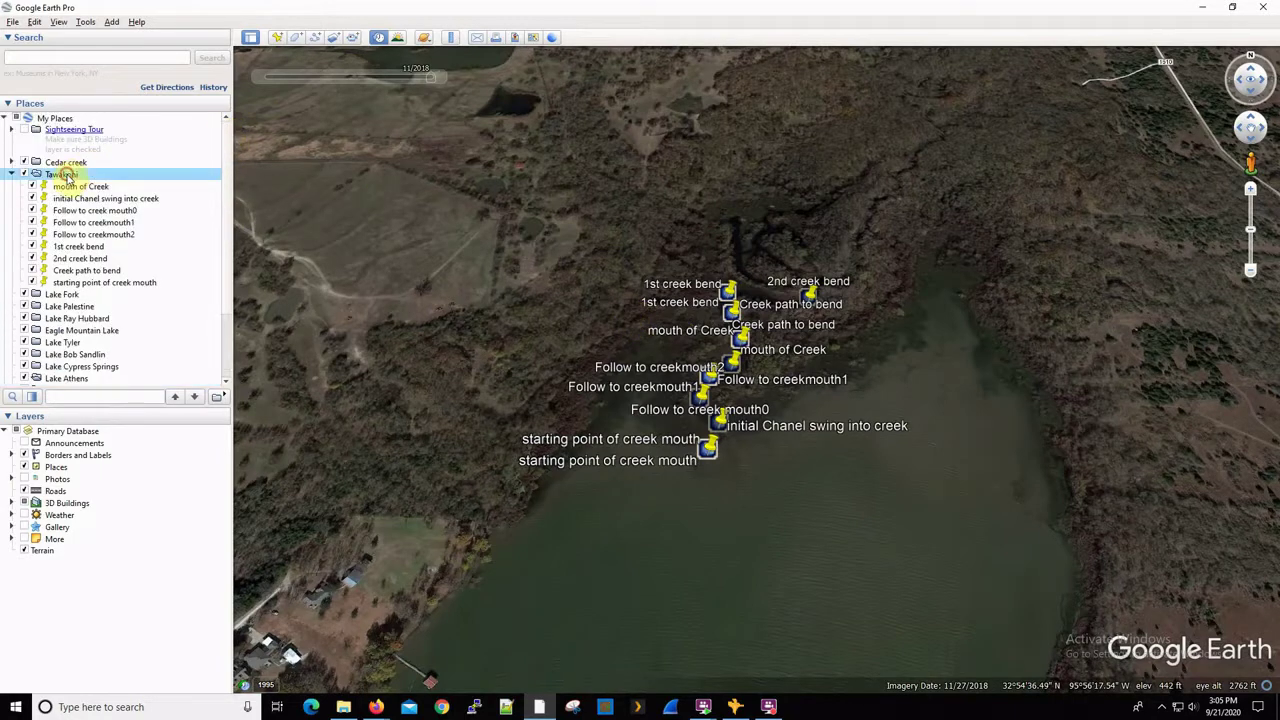
pyautogui.rightClick(66, 176)
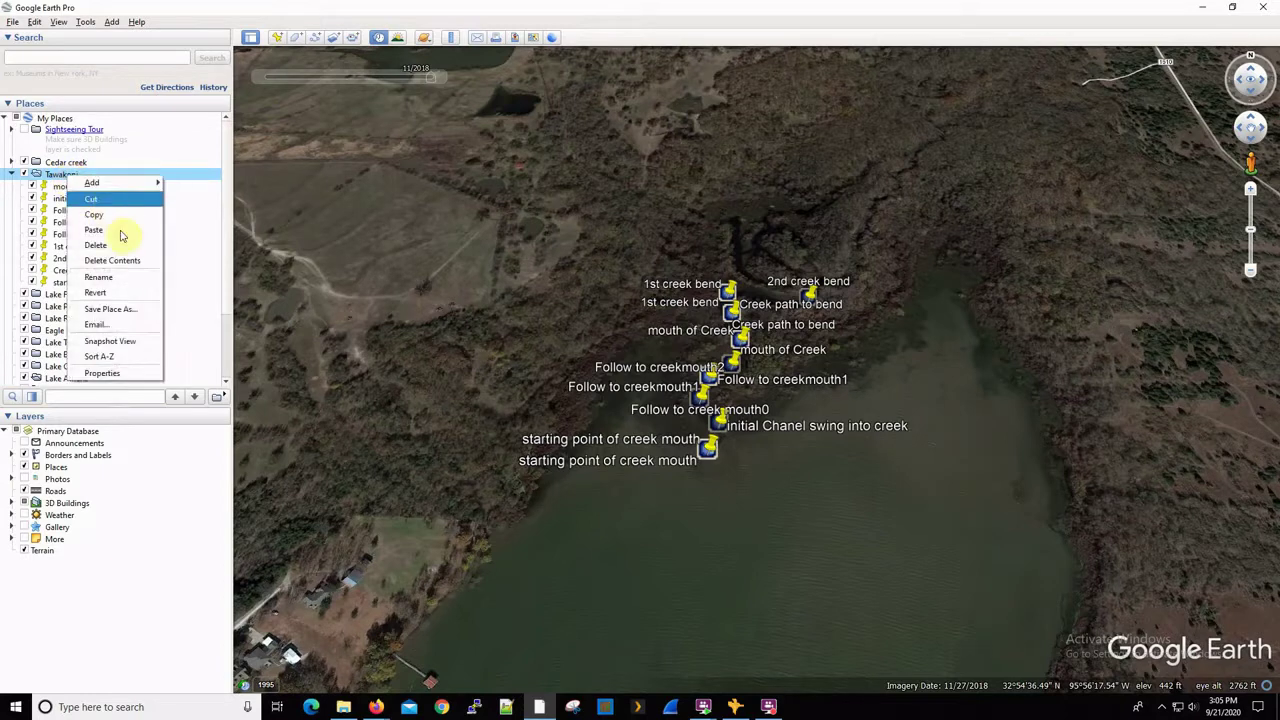
pyautogui.click(128, 311)
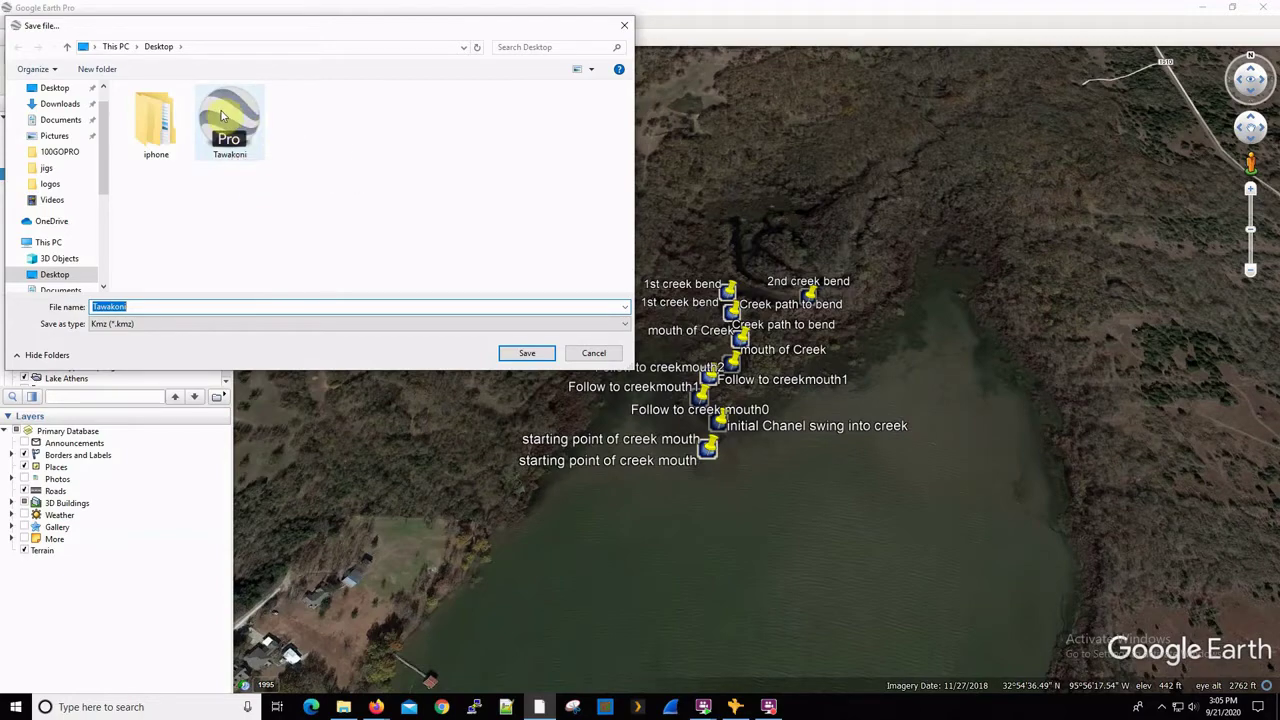
pyautogui.click(600, 355)
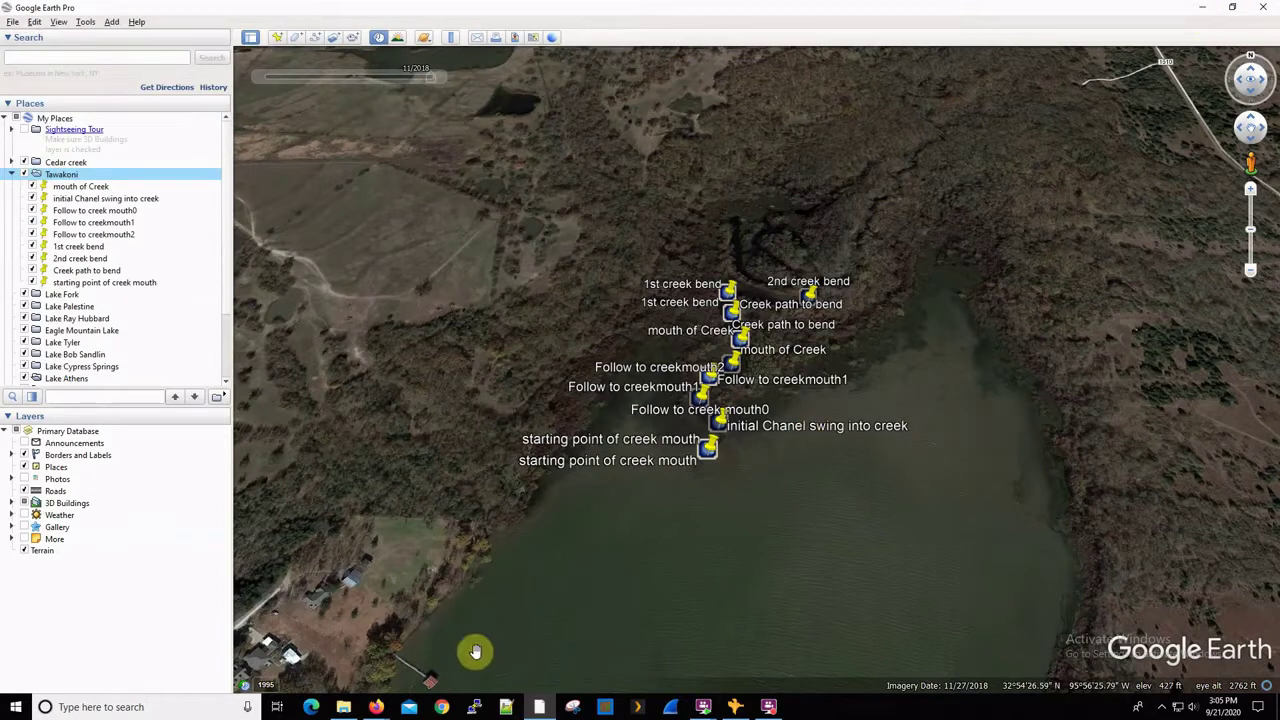
pyautogui.moveTo(372, 707)
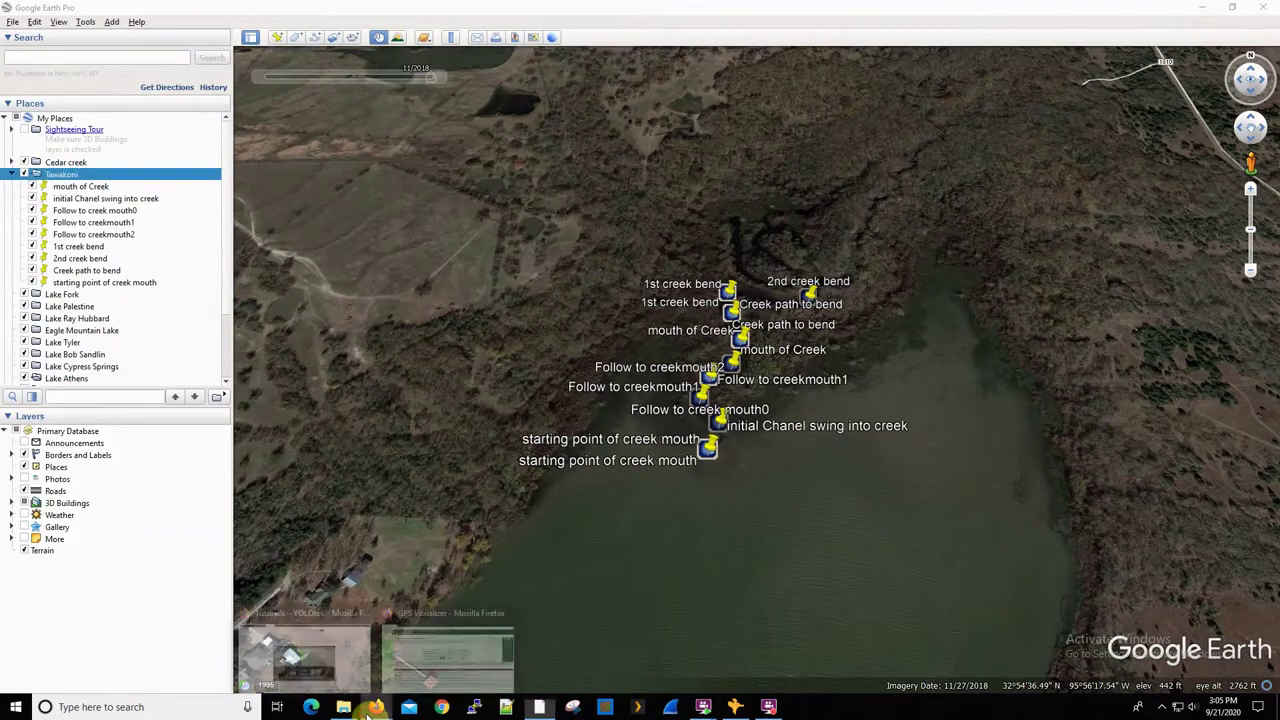
# - On the GPS Visualizer page, pick Tawakoni.kmz from the Desktop as the upload file
pyautogui.click(440, 625)
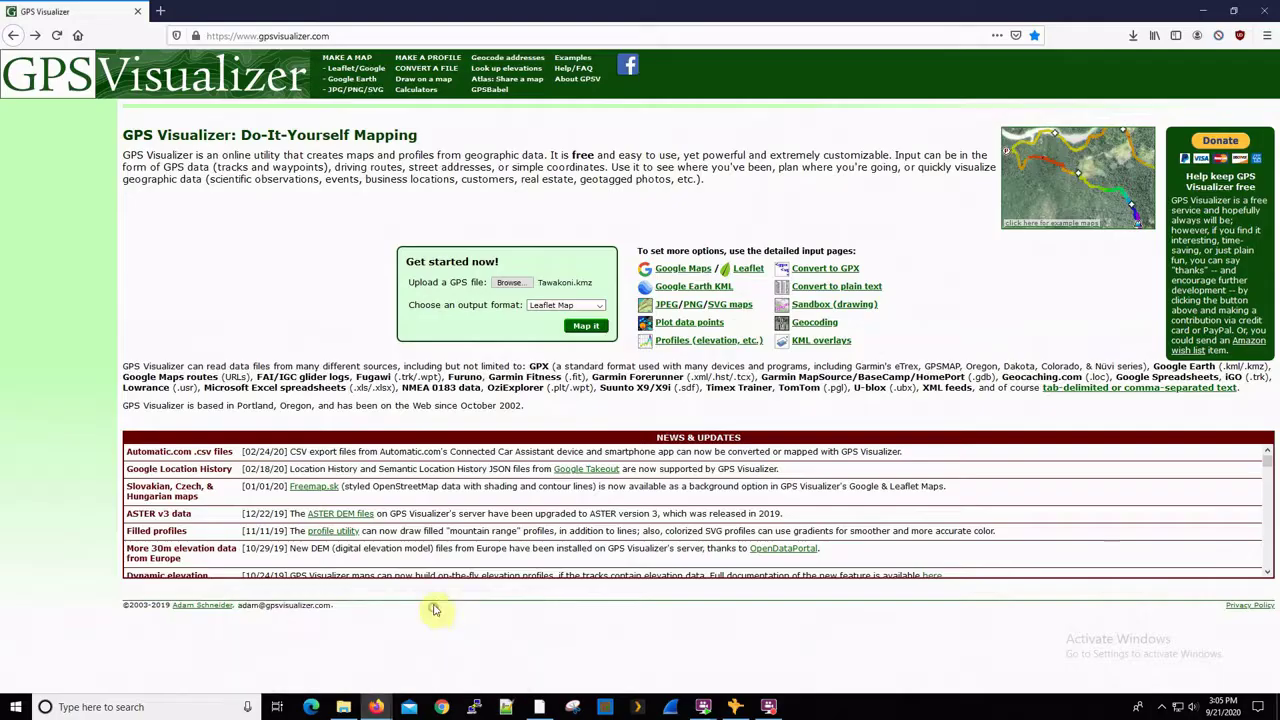
pyautogui.click(330, 35)
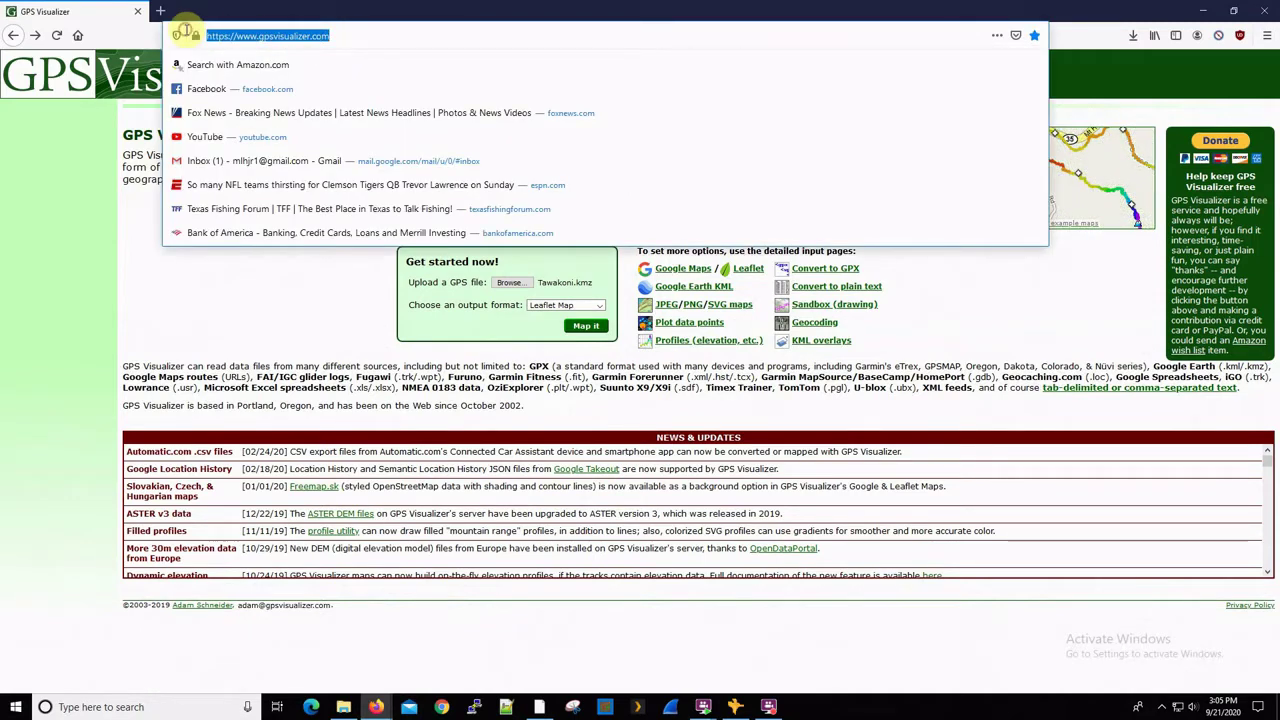
pyautogui.click(226, 300)
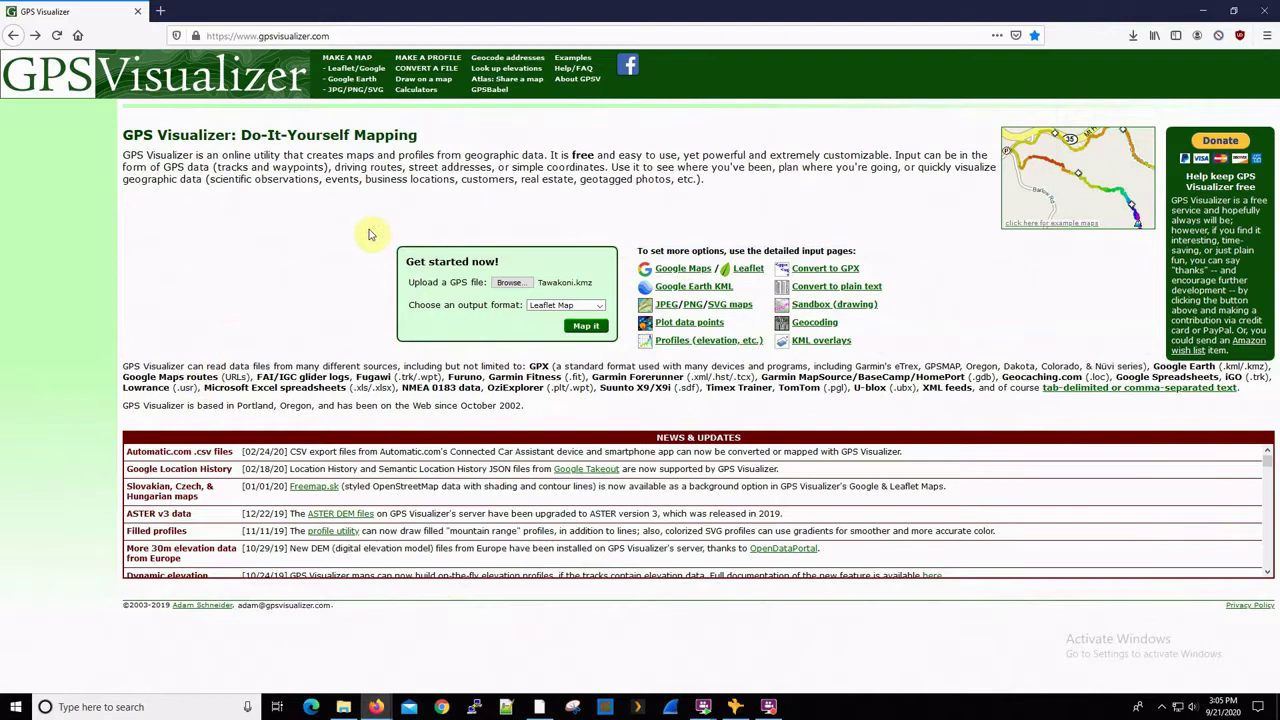
pyautogui.click(512, 283)
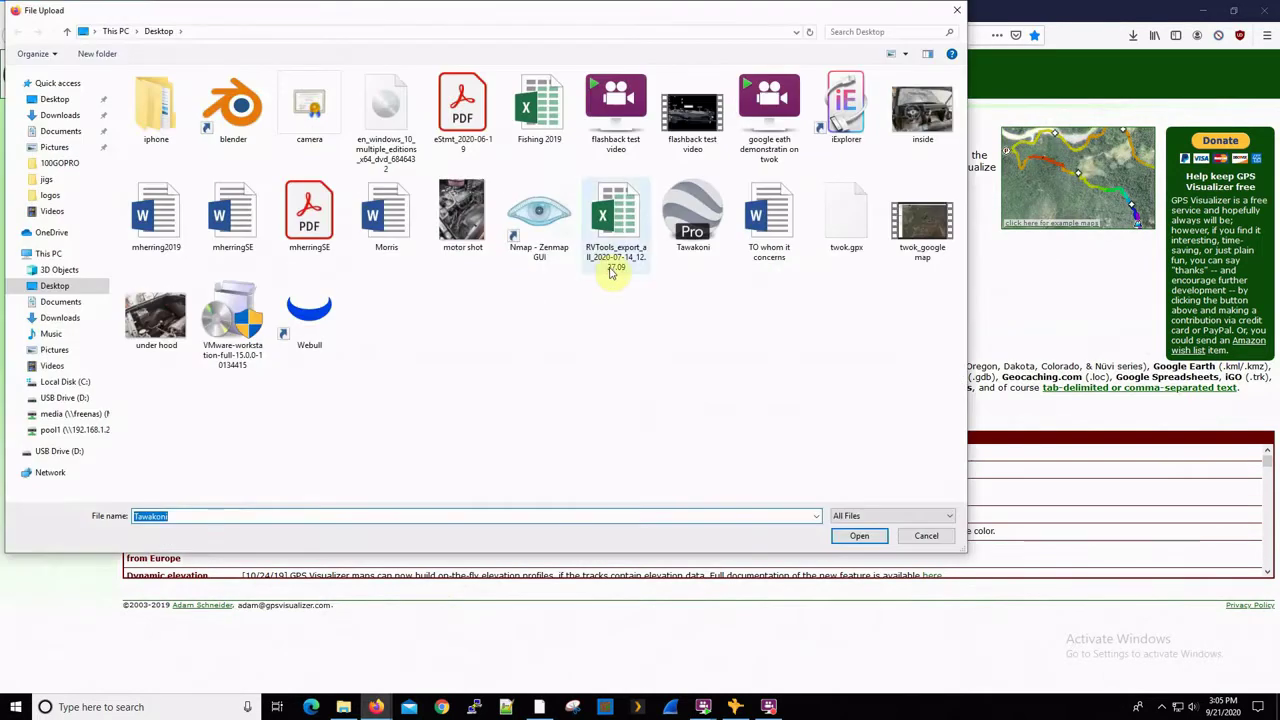
pyautogui.click(700, 207)
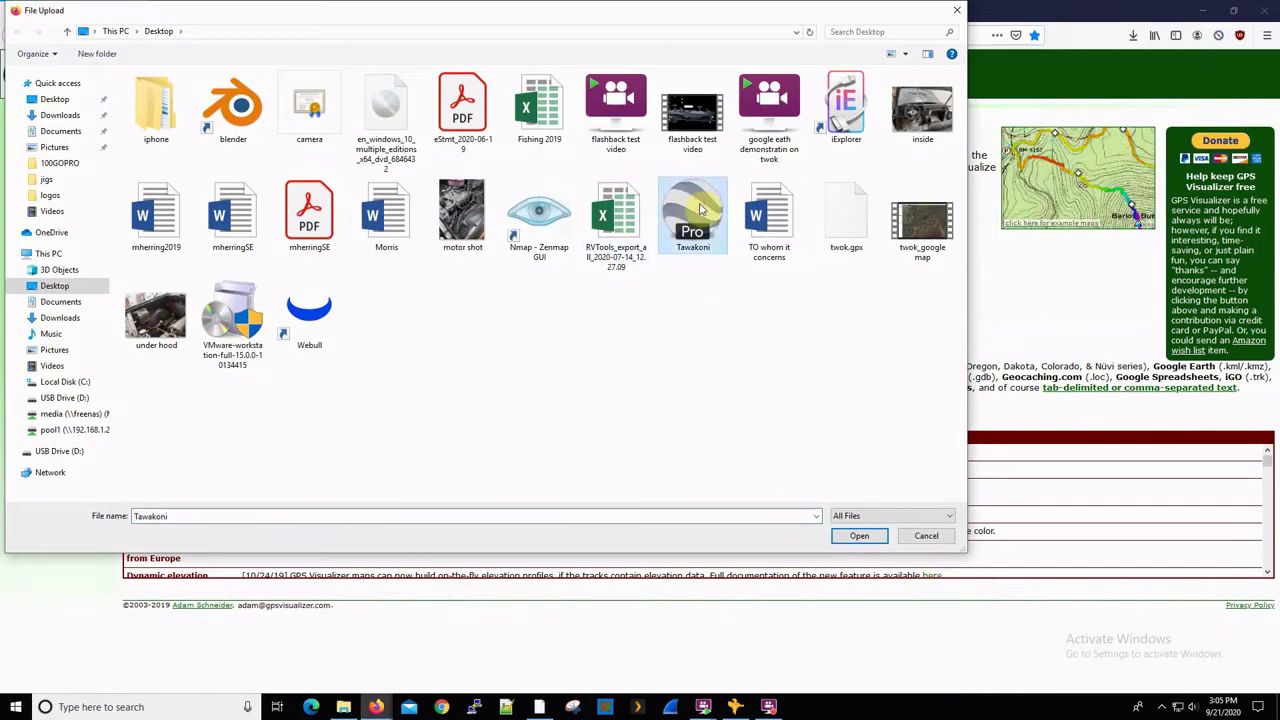
pyautogui.click(859, 538)
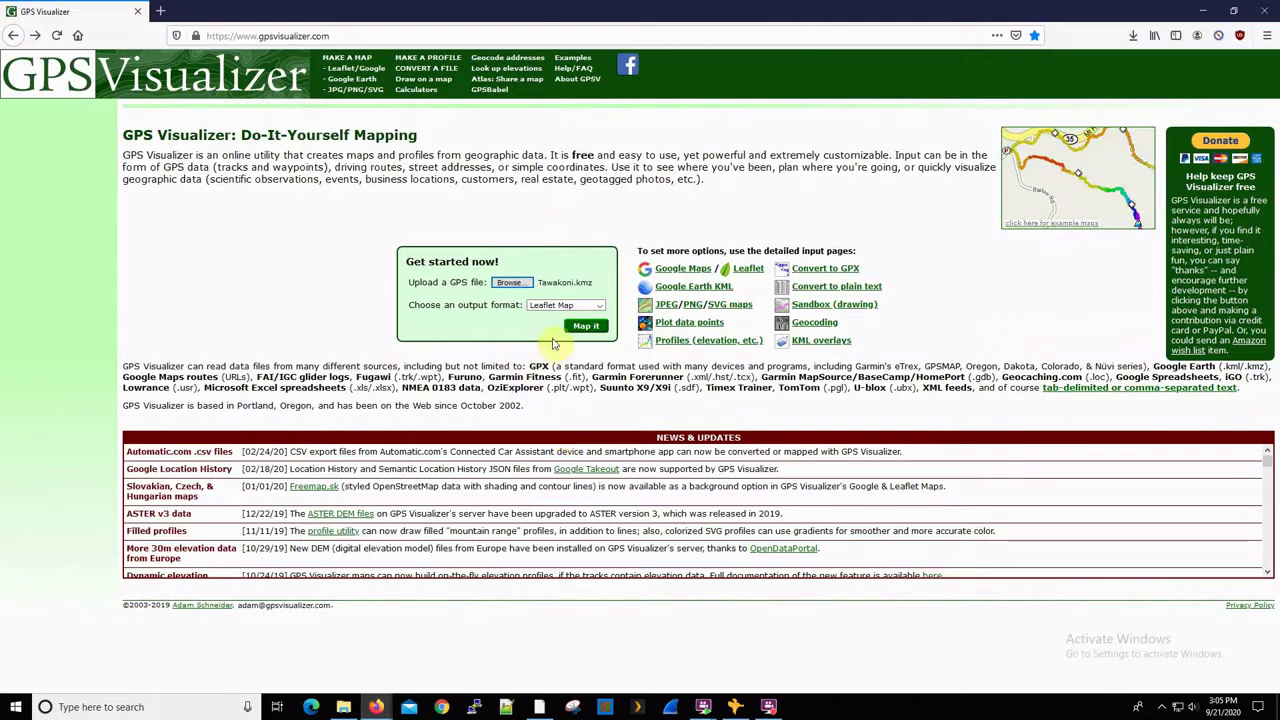
# - Set the output format to GPX file and convert the Tawakoni data
pyautogui.click(600, 307)
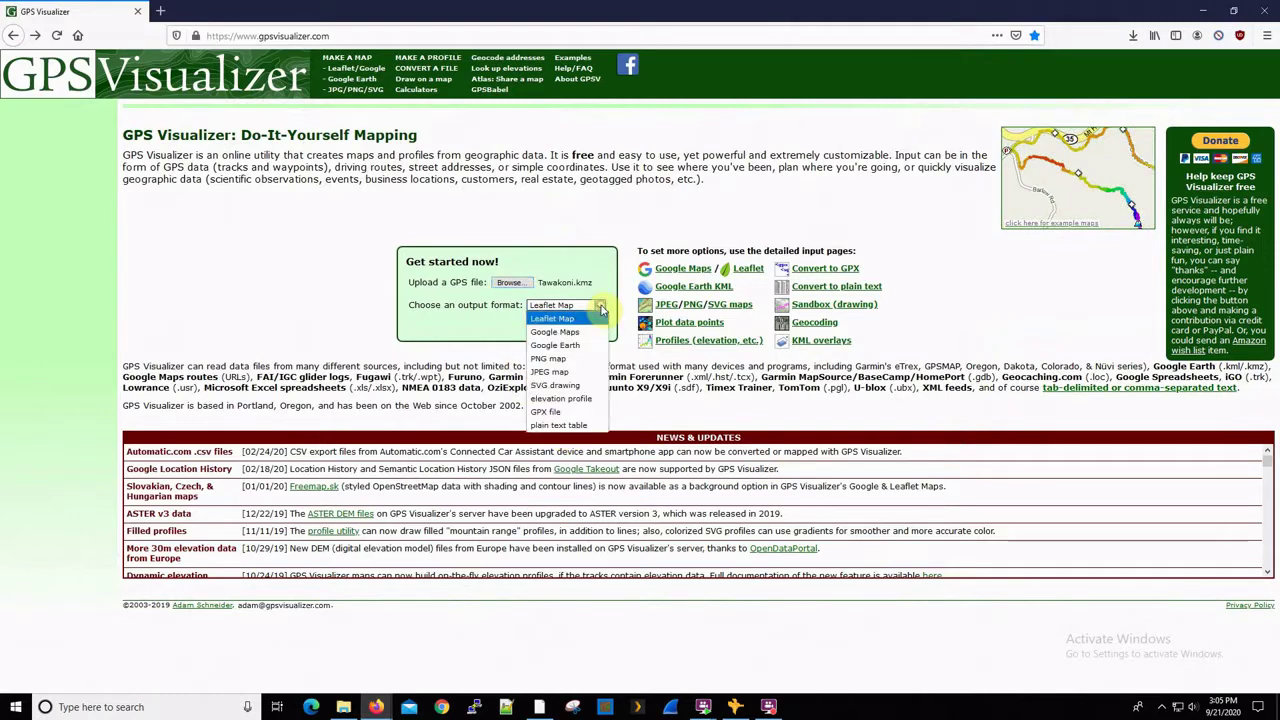
pyautogui.click(553, 413)
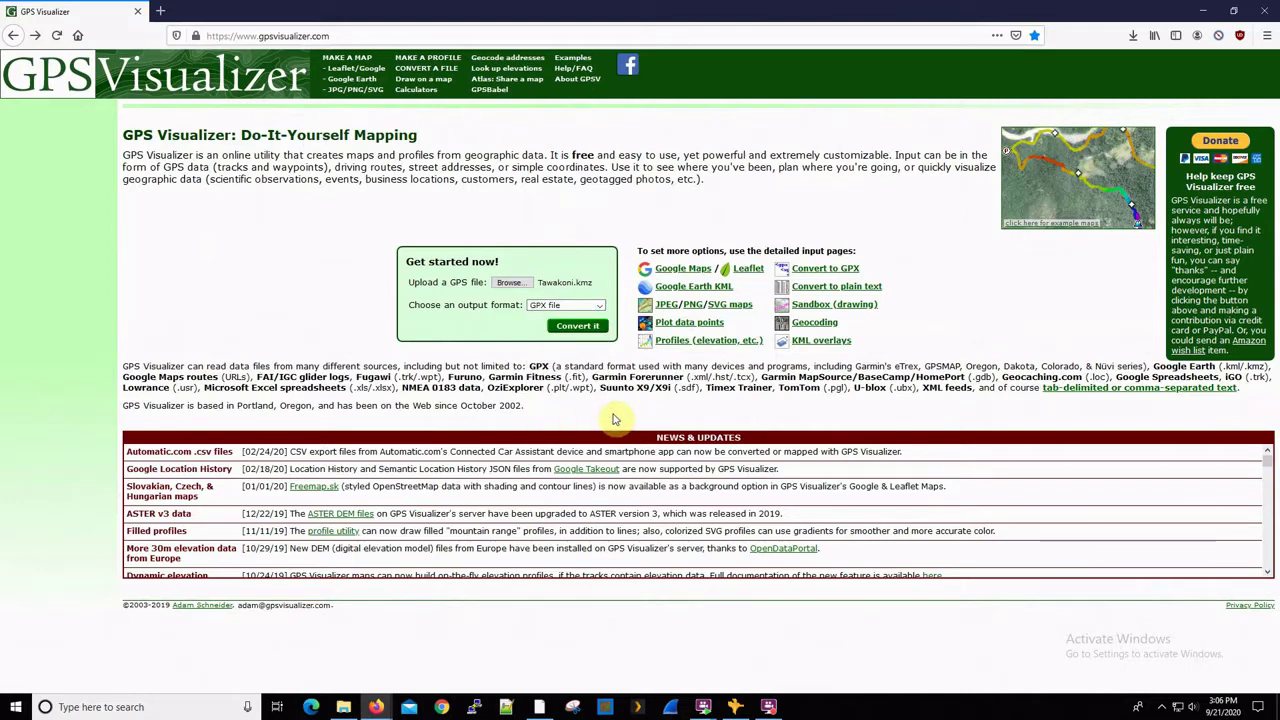
pyautogui.click(575, 328)
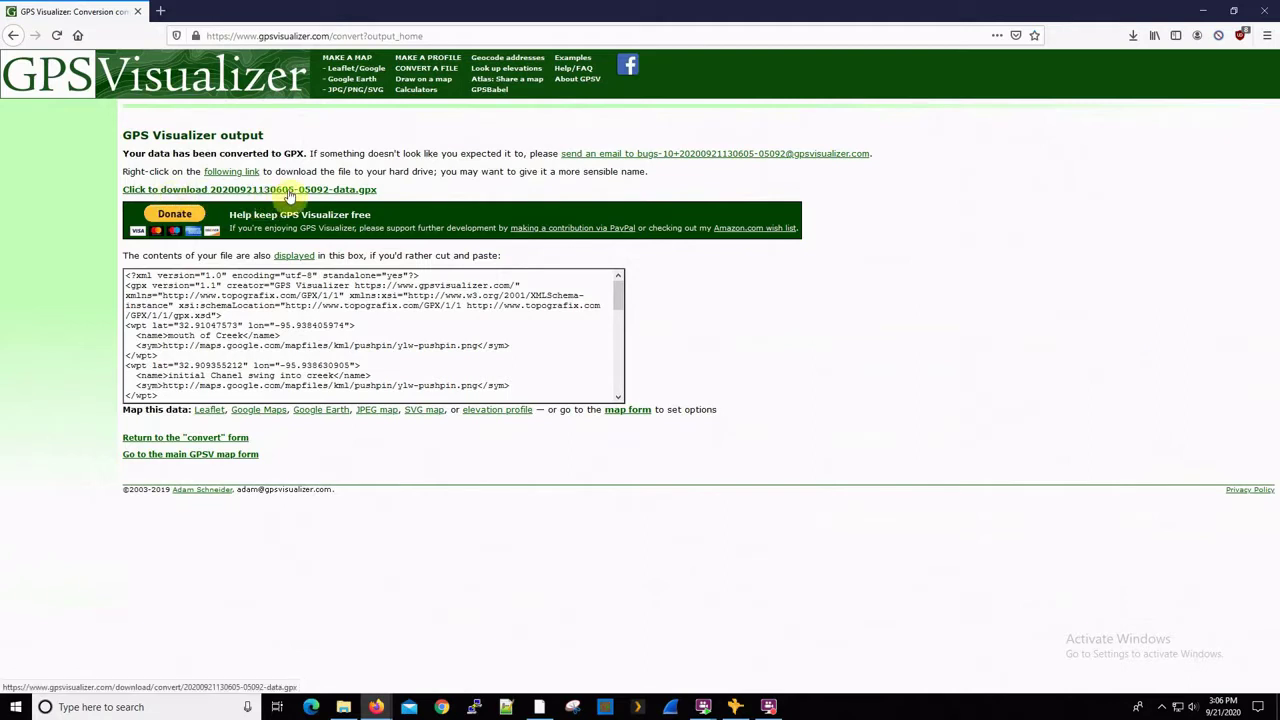
# - Save the converted twok.gpx file and bring up the Desktop folder in File Explorer
pyautogui.click(259, 190)
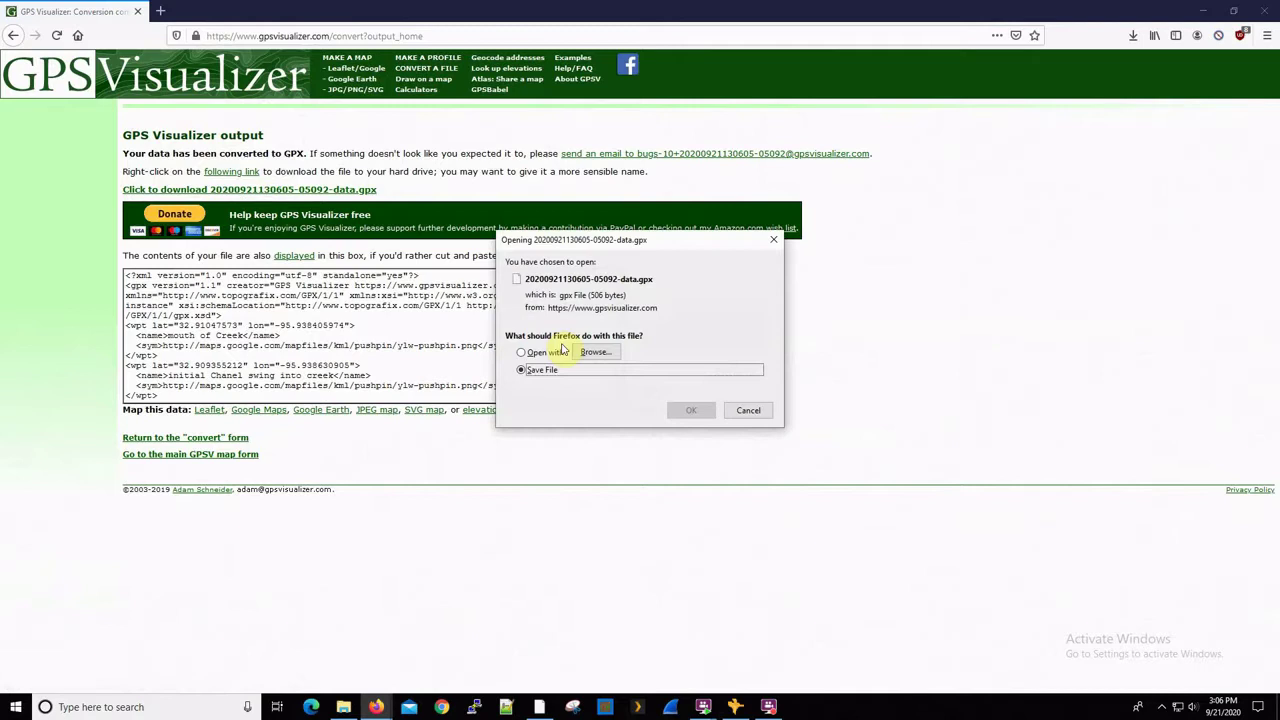
pyautogui.click(692, 410)
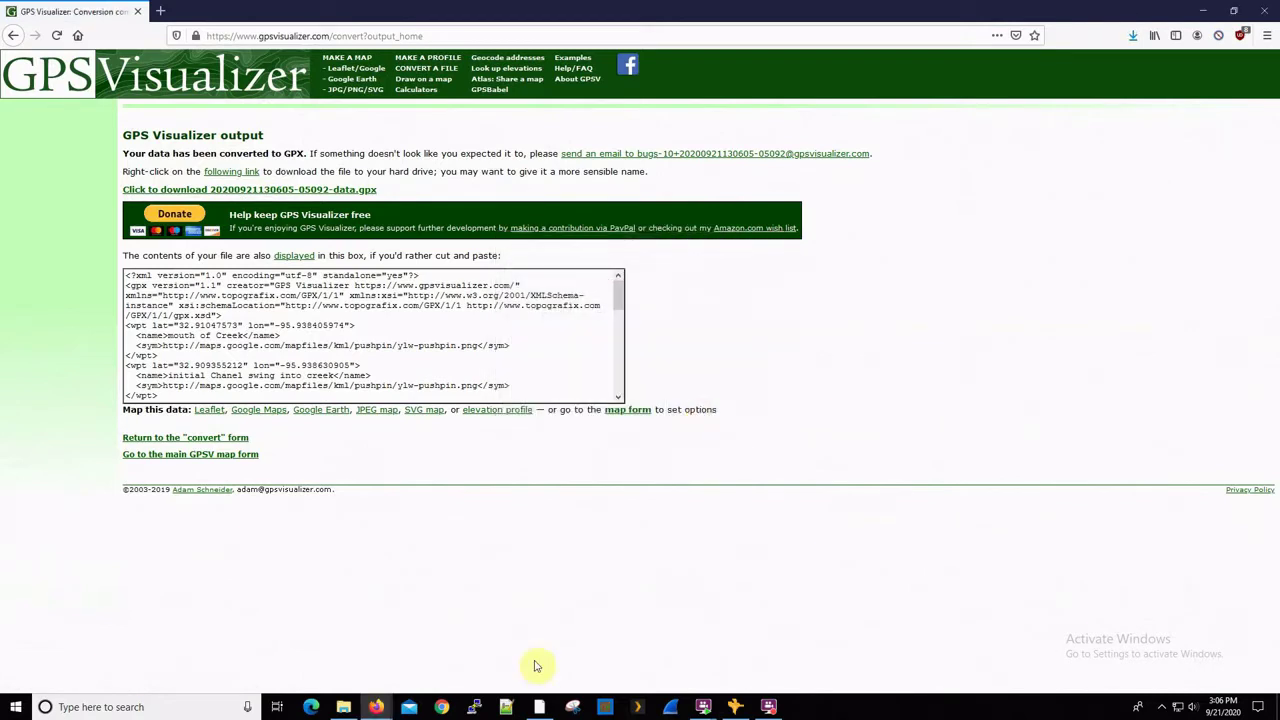
pyautogui.click(343, 706)
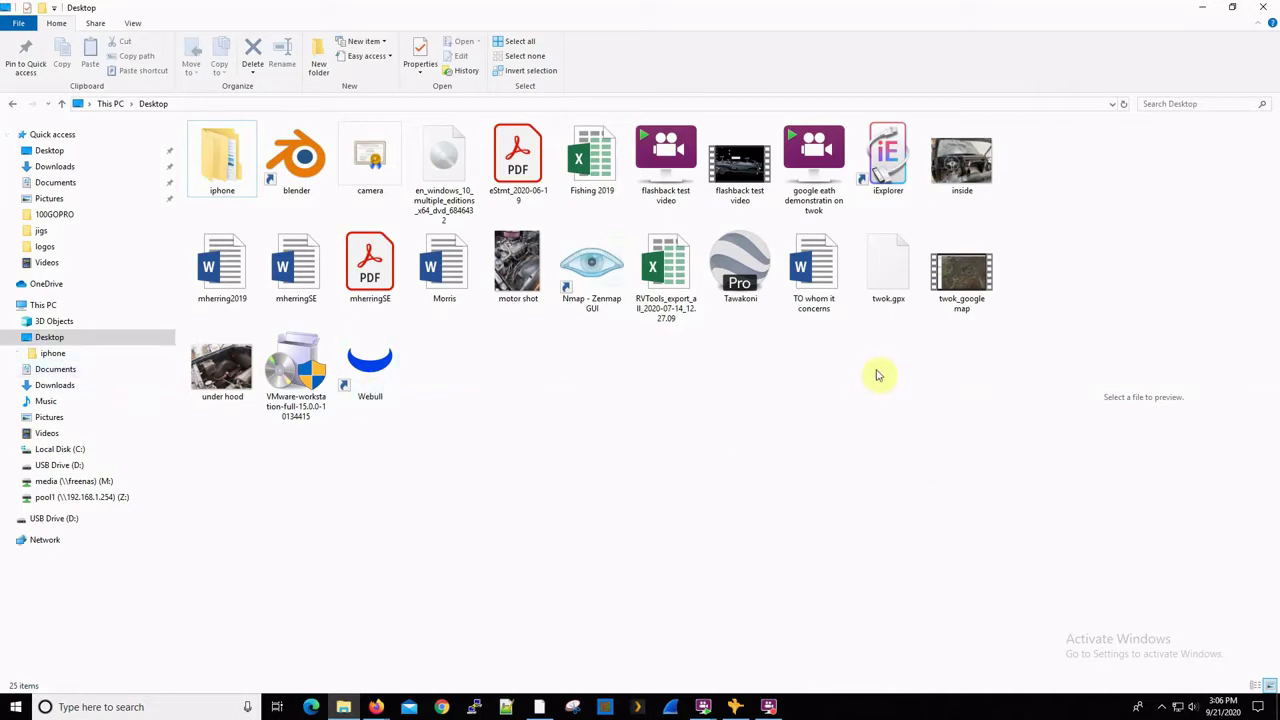
# - Check twok.gpx through Rename, keep its name unchanged, and close File Explorer
pyautogui.rightClick(889, 288)
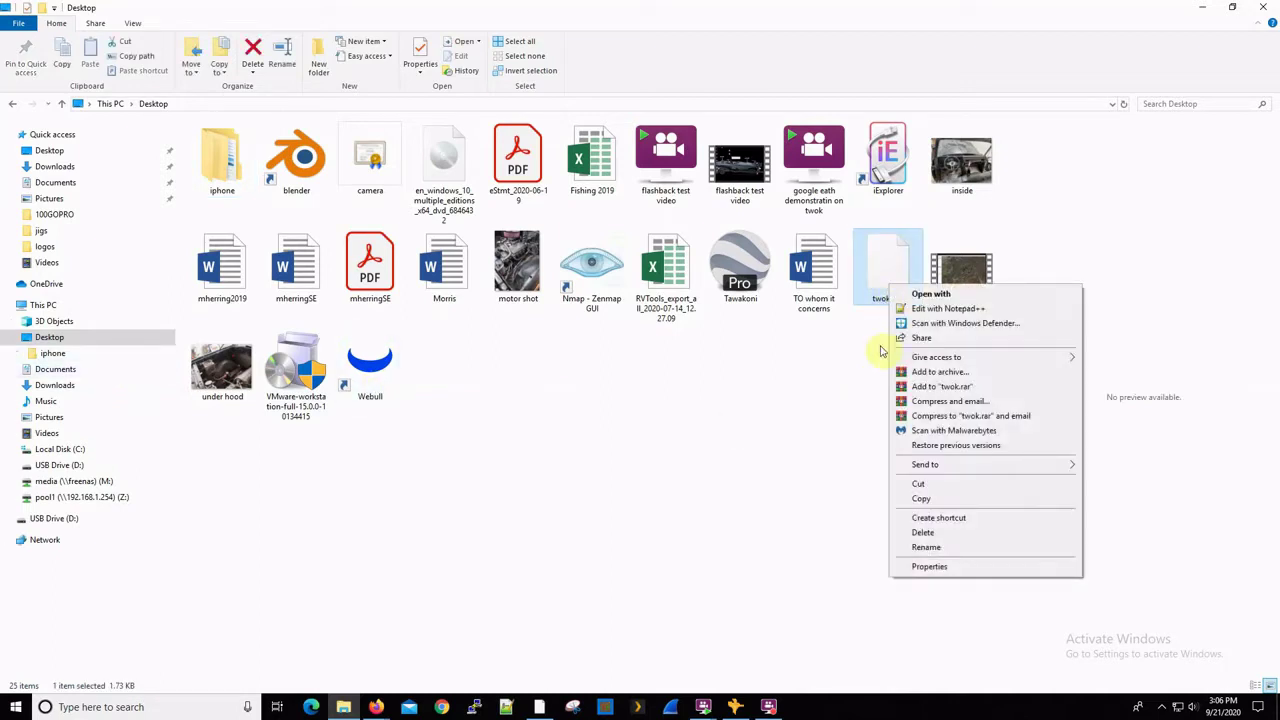
pyautogui.click(958, 547)
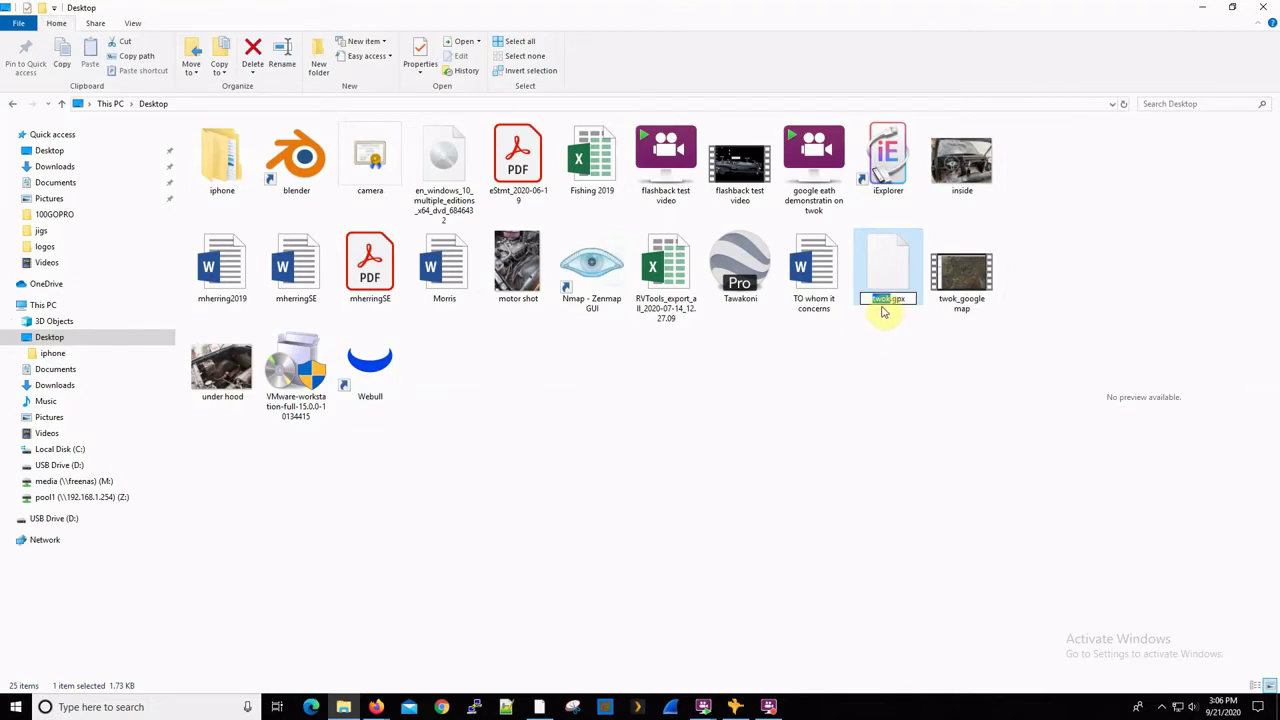
pyautogui.click(885, 326)
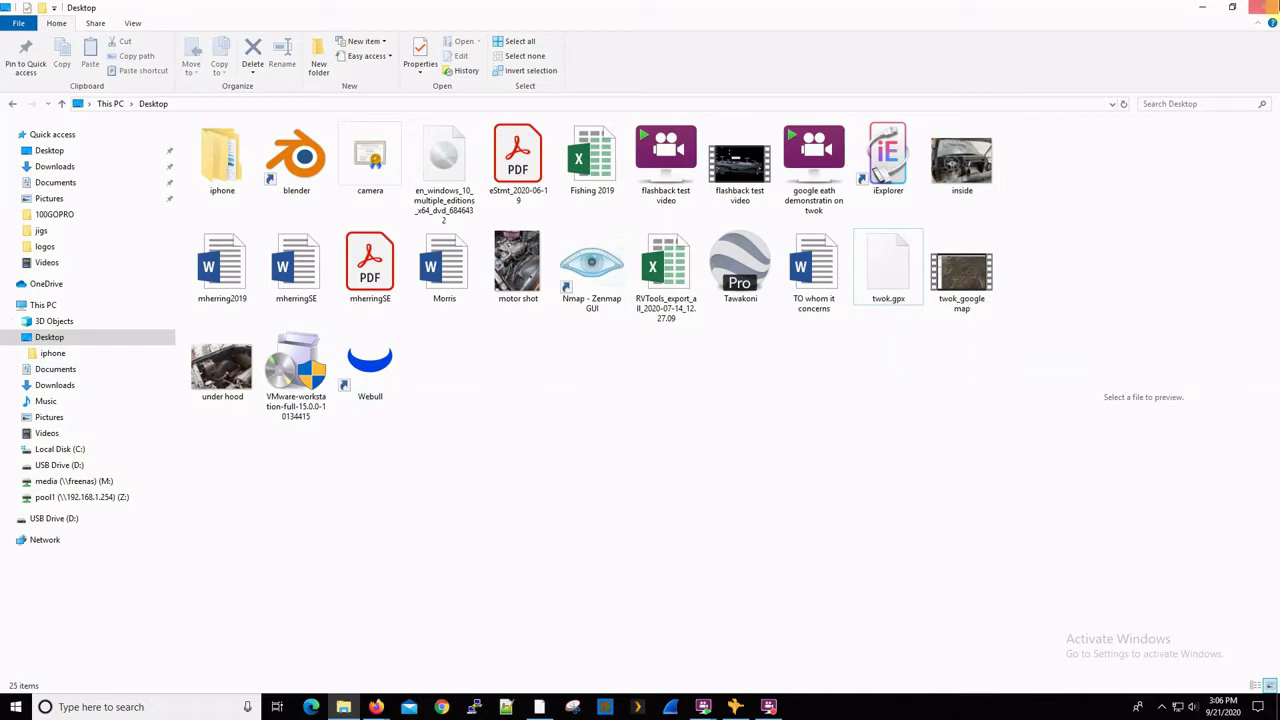
pyautogui.click(1268, 8)
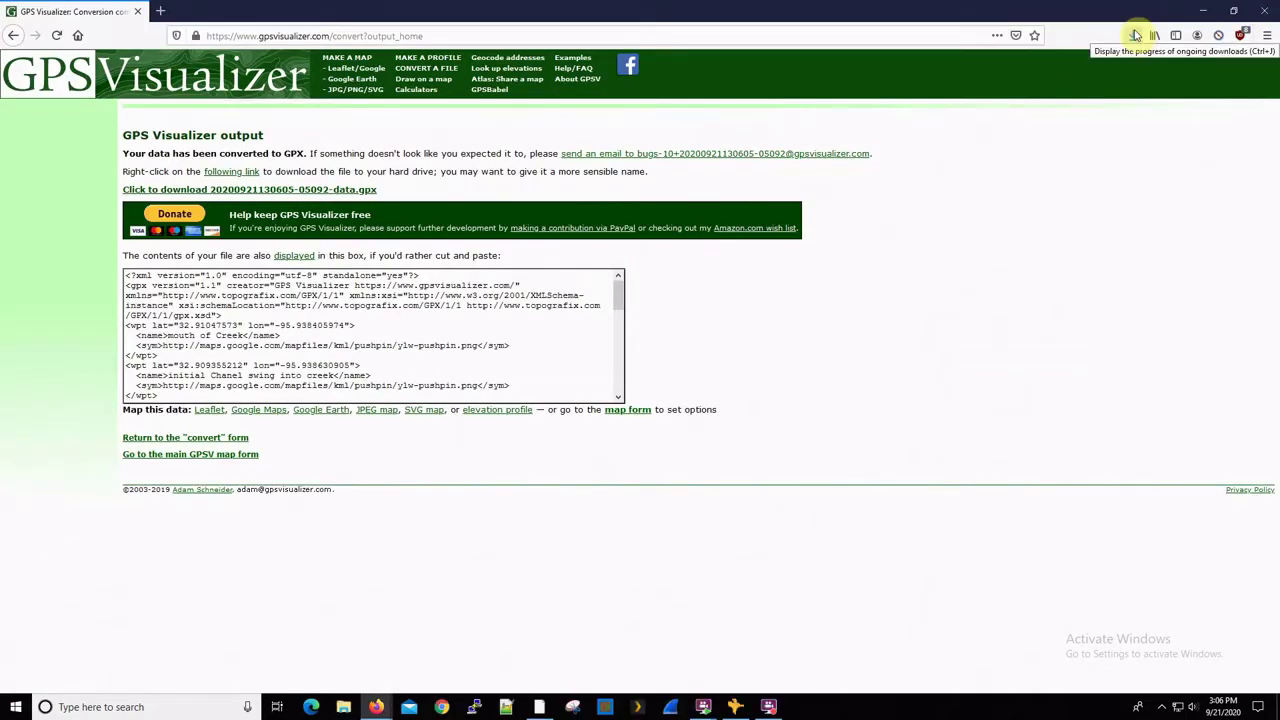
# - Open twok.gpx in HumminbirdPC and dismiss the file-already-opened warning
pyautogui.click(735, 708)
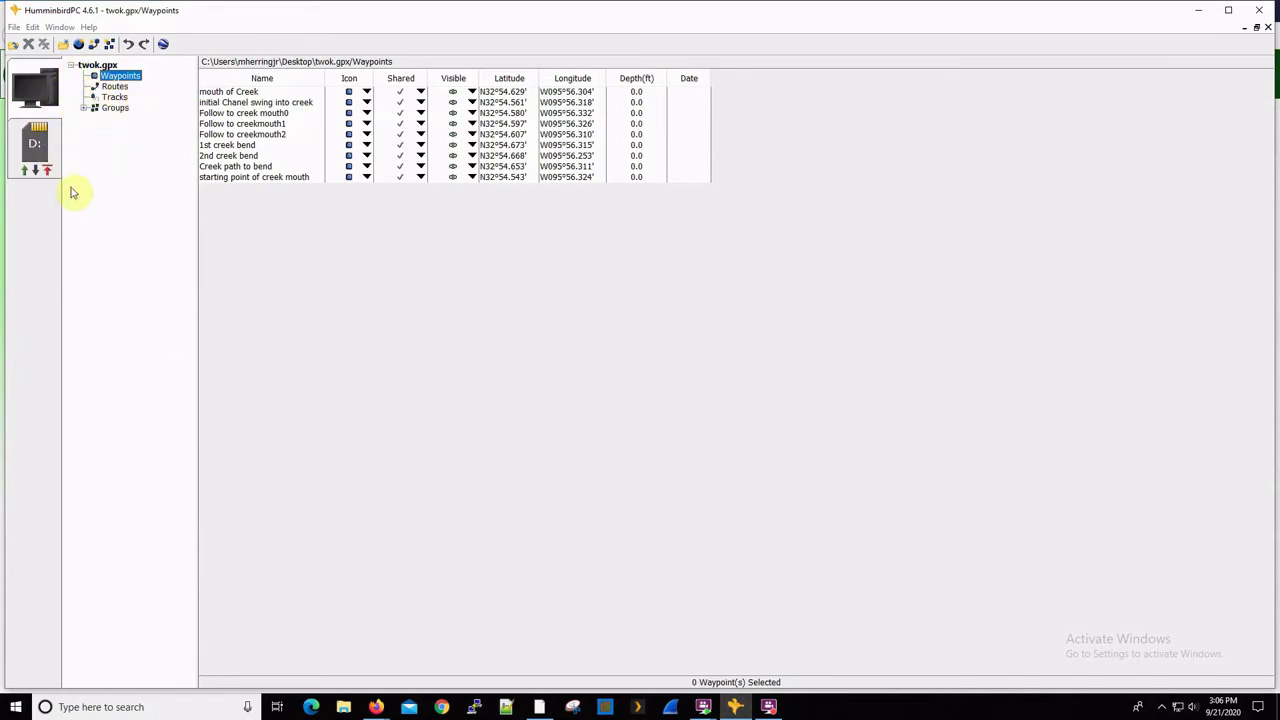
pyautogui.click(15, 27)
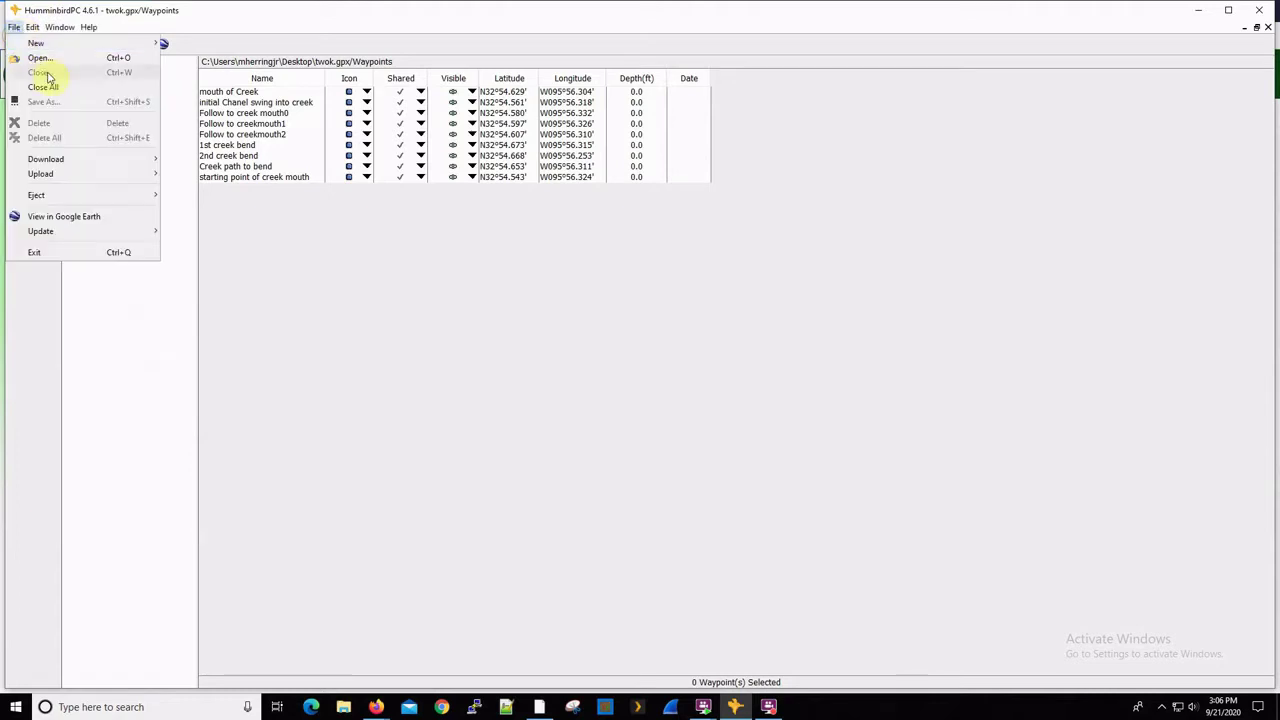
pyautogui.click(40, 58)
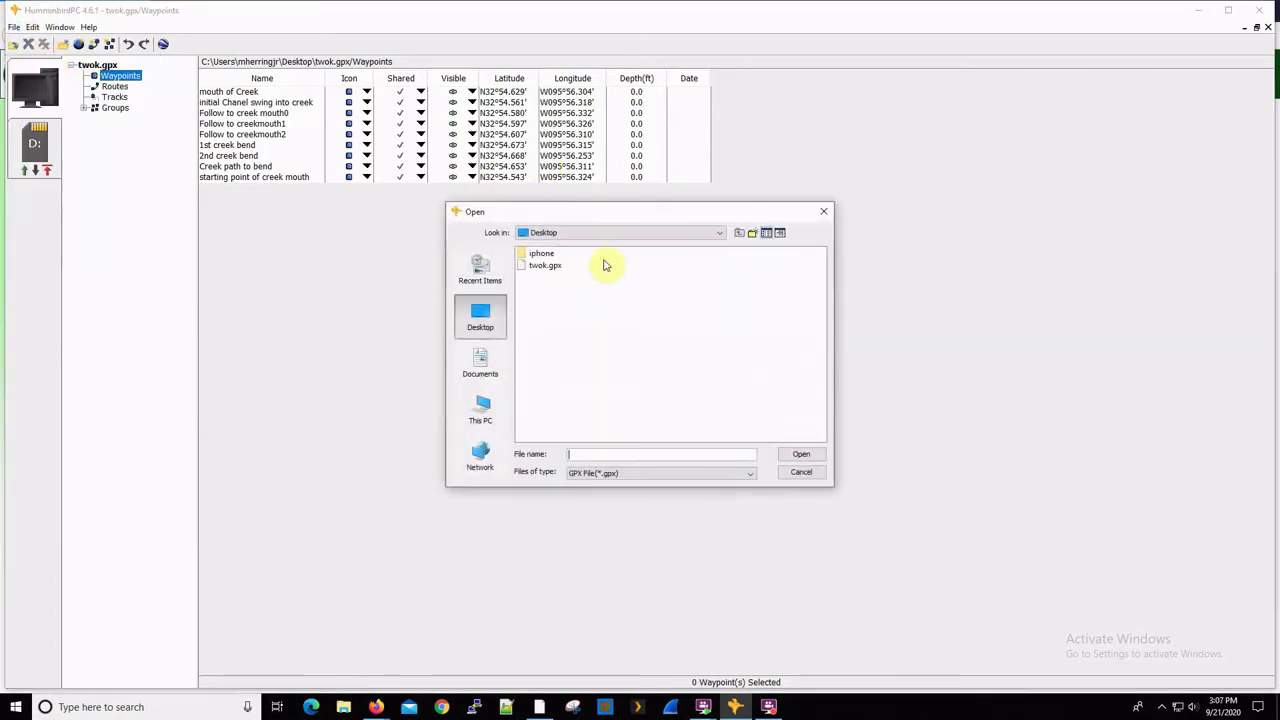
pyautogui.click(541, 267)
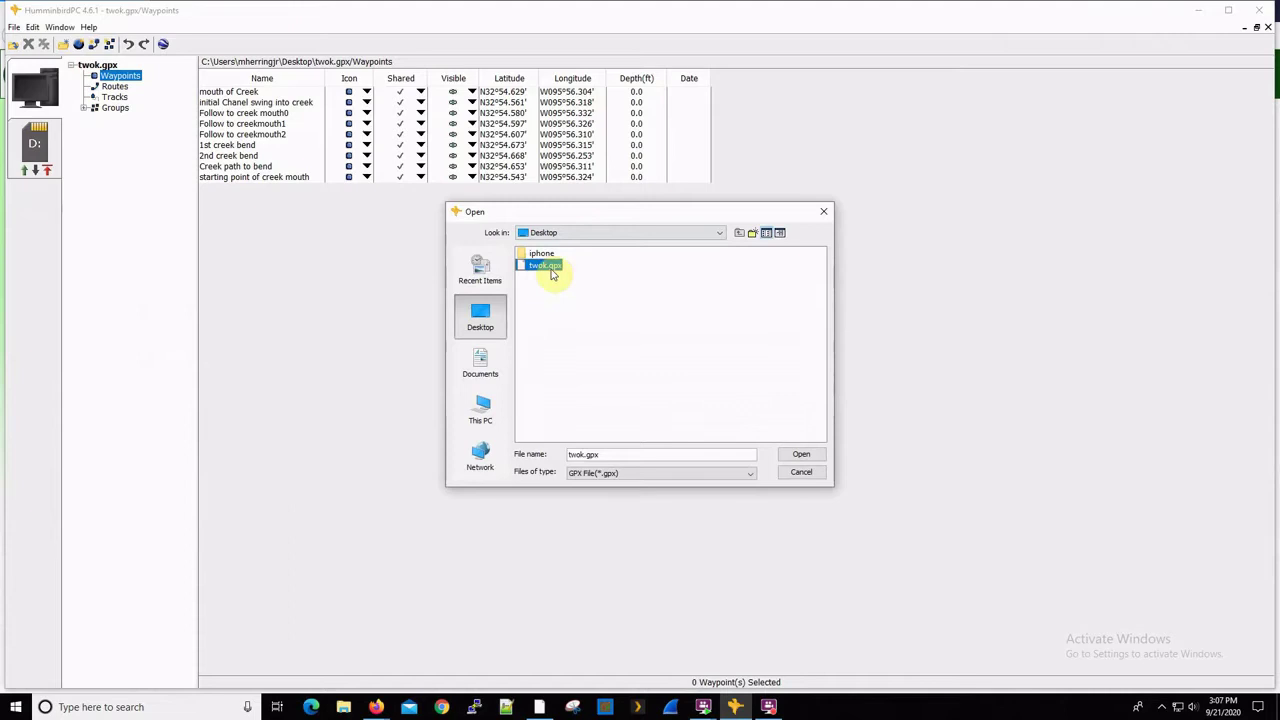
pyautogui.click(802, 455)
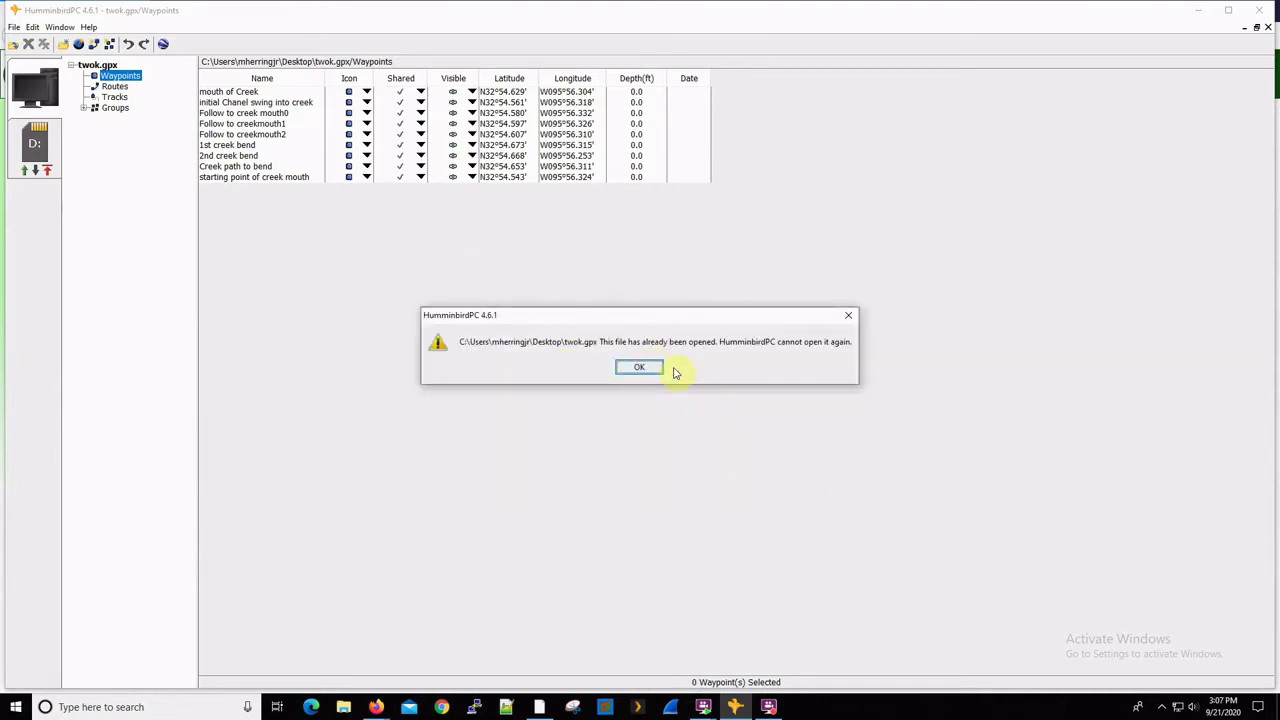
pyautogui.click(641, 368)
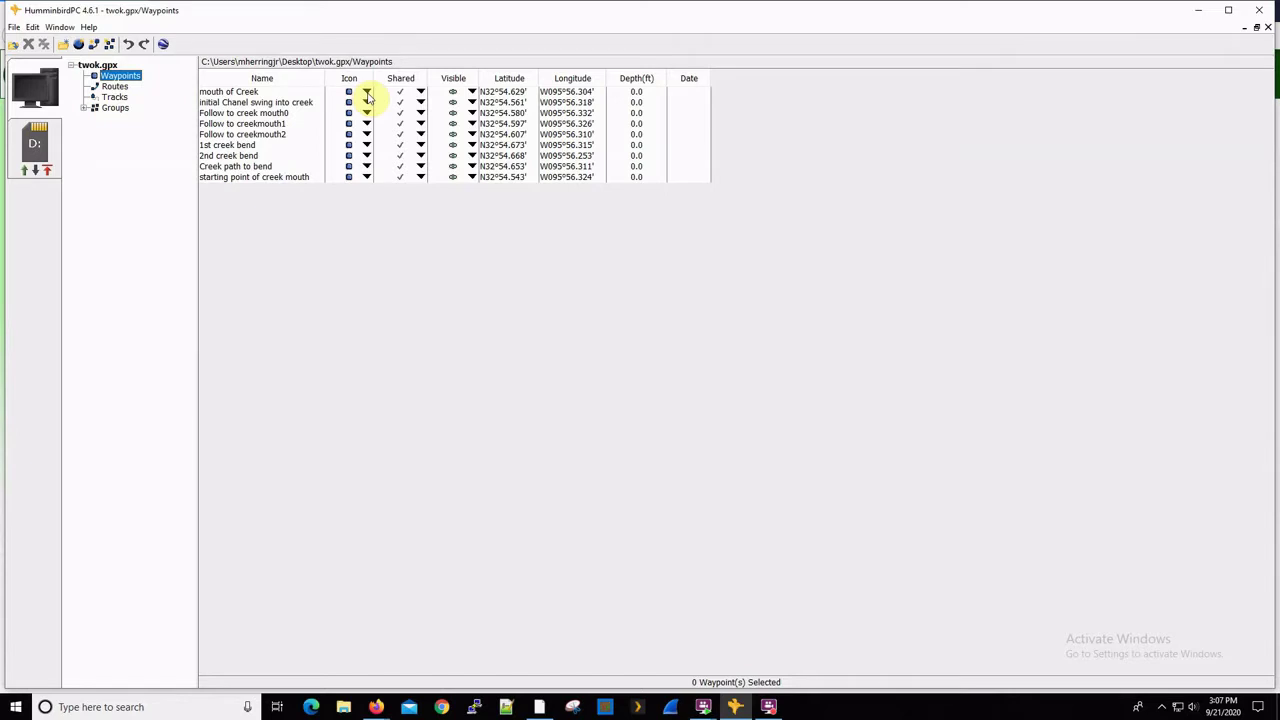
# - Select the mouth of Creek waypoint, leave its icon unchanged, and upload the waypoints to the SD/MMC card
pyautogui.click(367, 95)
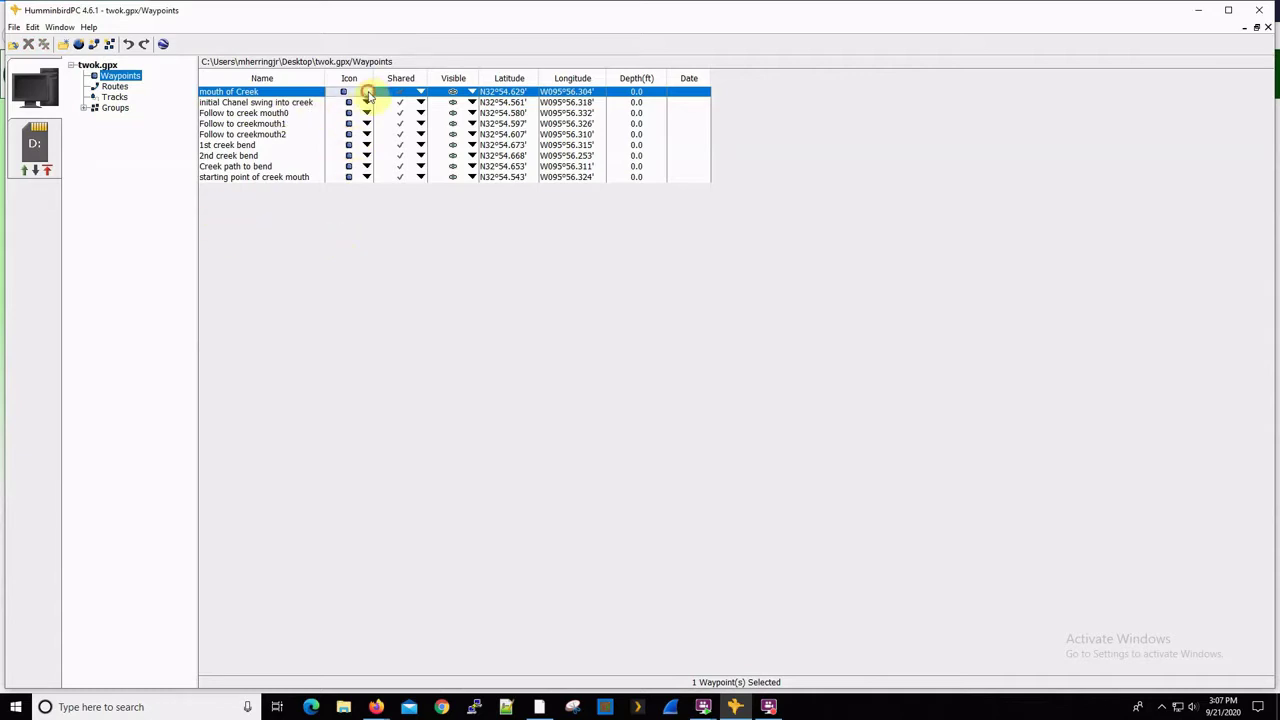
pyautogui.click(368, 93)
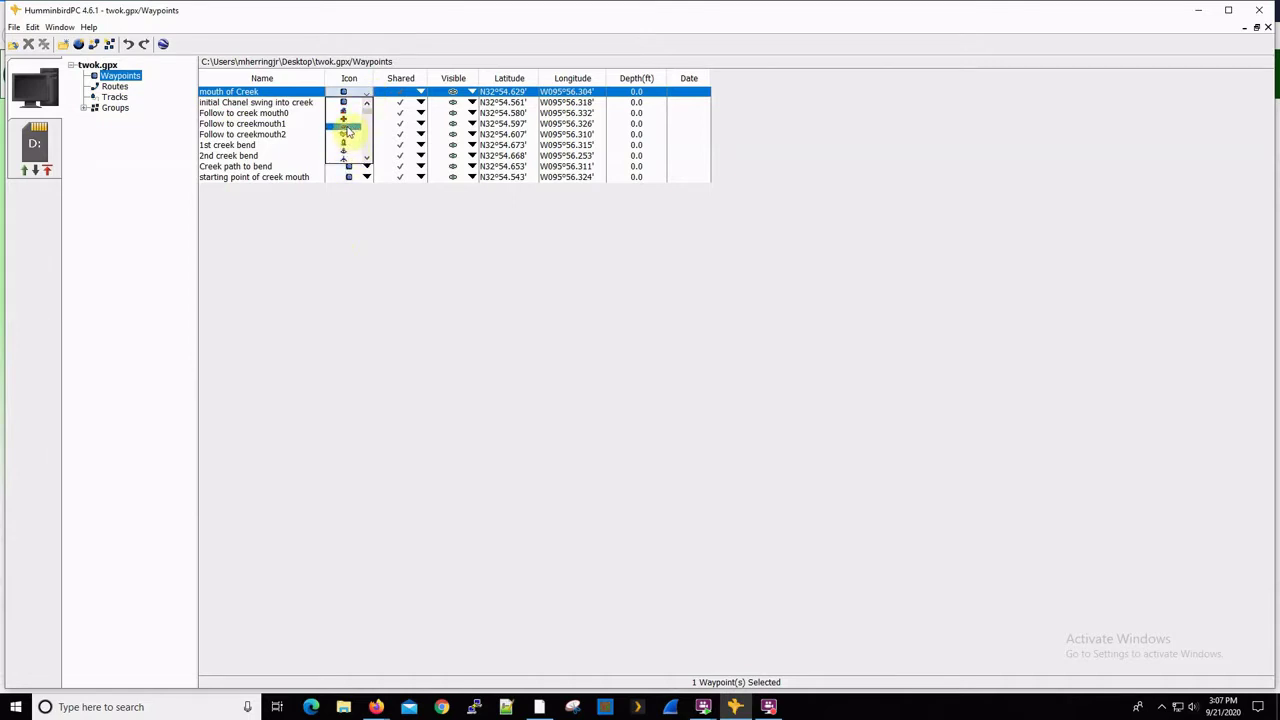
pyautogui.click(291, 232)
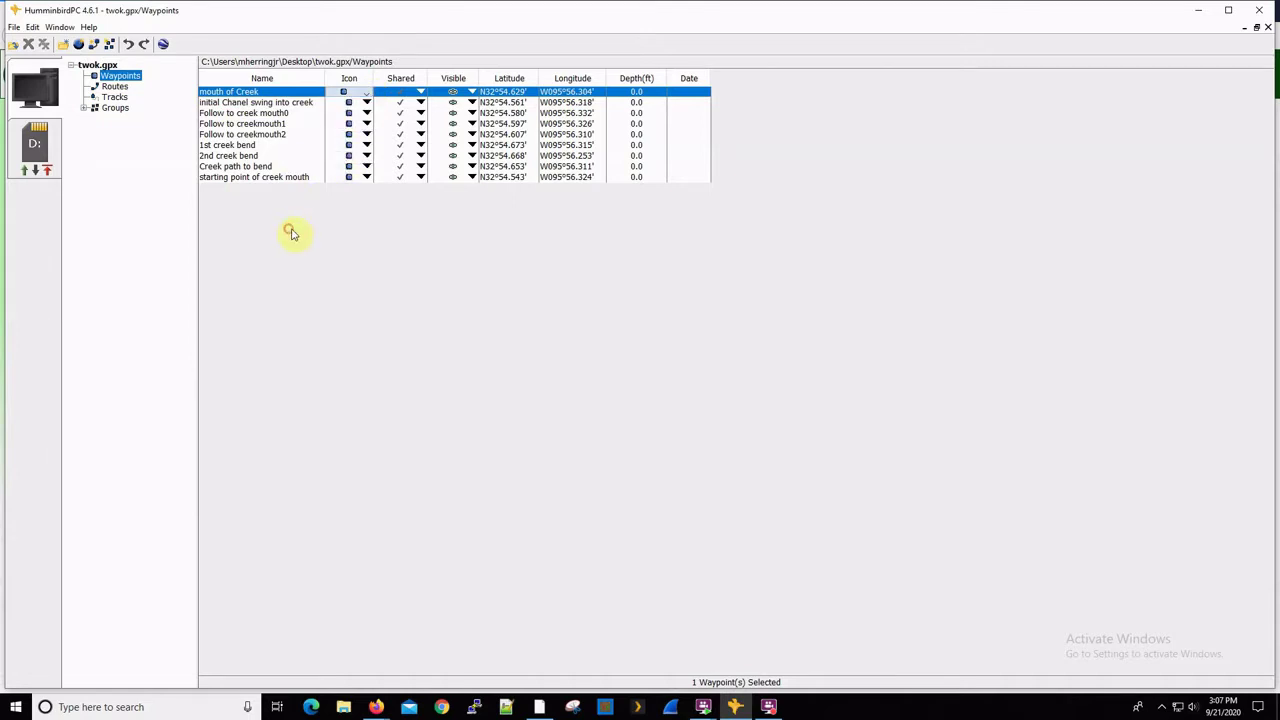
pyautogui.click(26, 175)
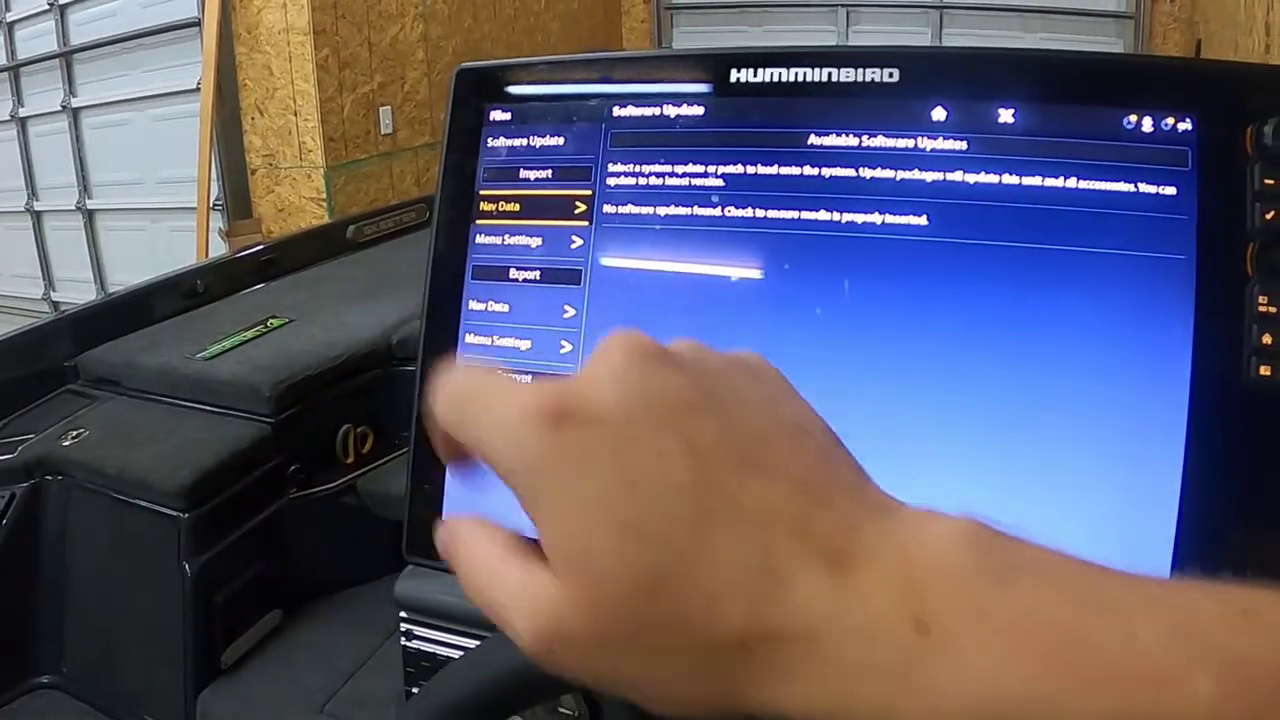
# - Import MATRIX/DATA.HWR from the SD card as Nav Data and dismiss the confirmation
pyautogui.click(530, 206)
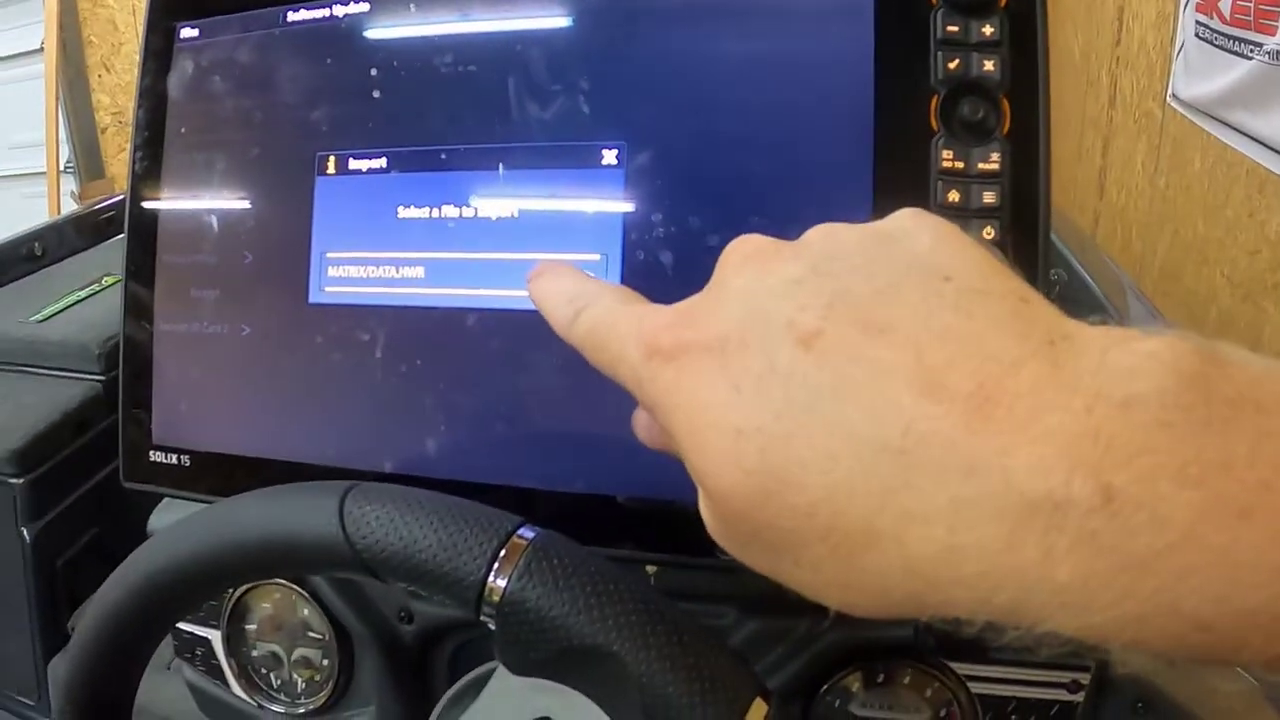
pyautogui.click(540, 280)
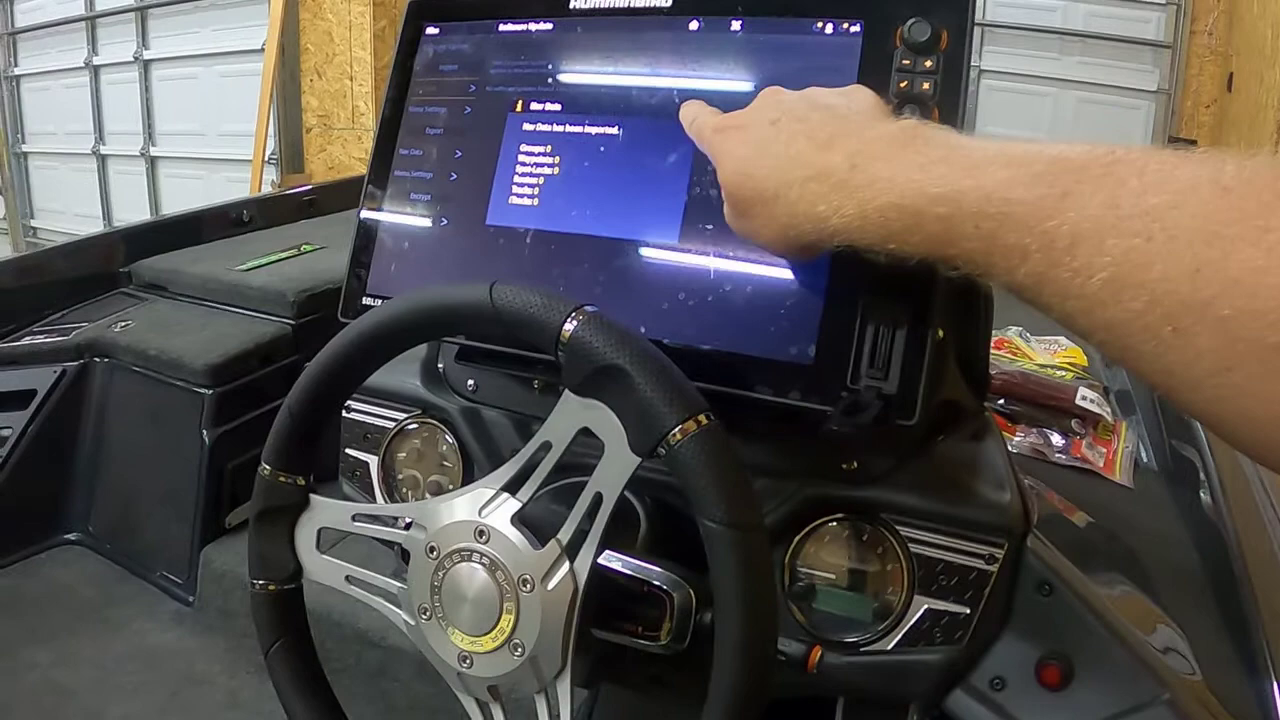
pyautogui.click(686, 114)
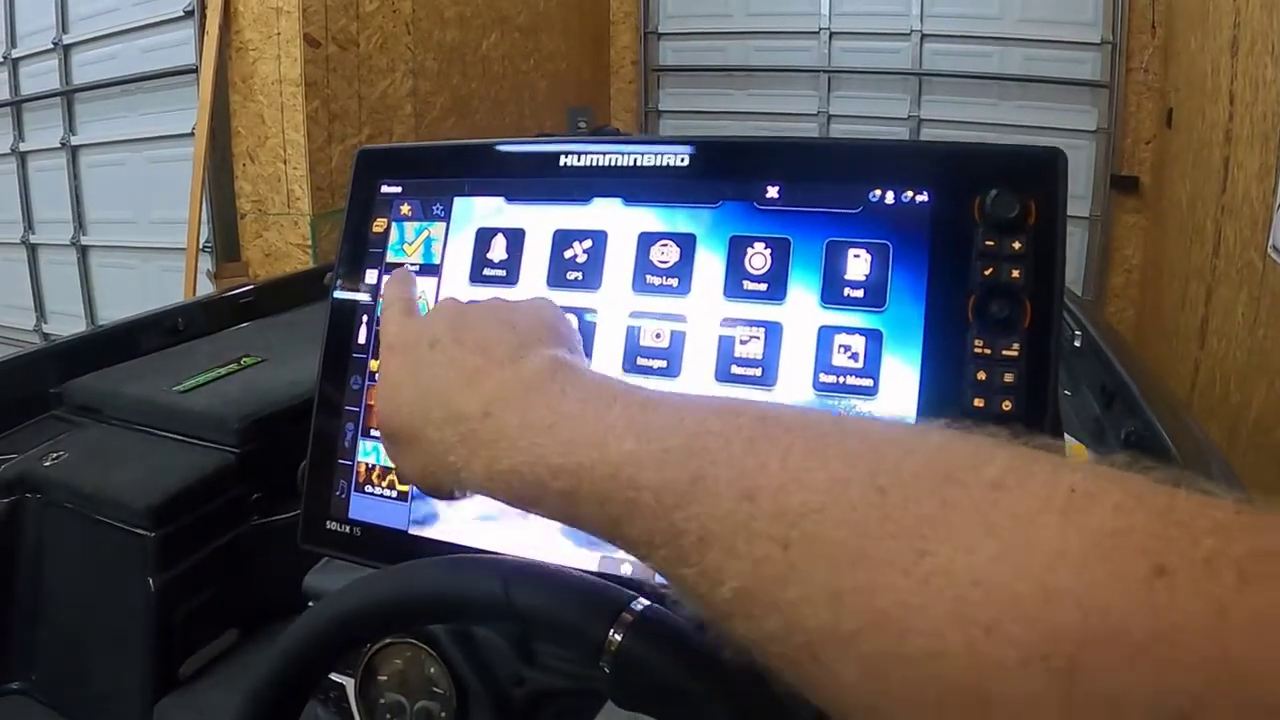
# - Show the Chart view and zoom to the 0.5 mi scale around the imported creek waypoints
pyautogui.click(415, 240)
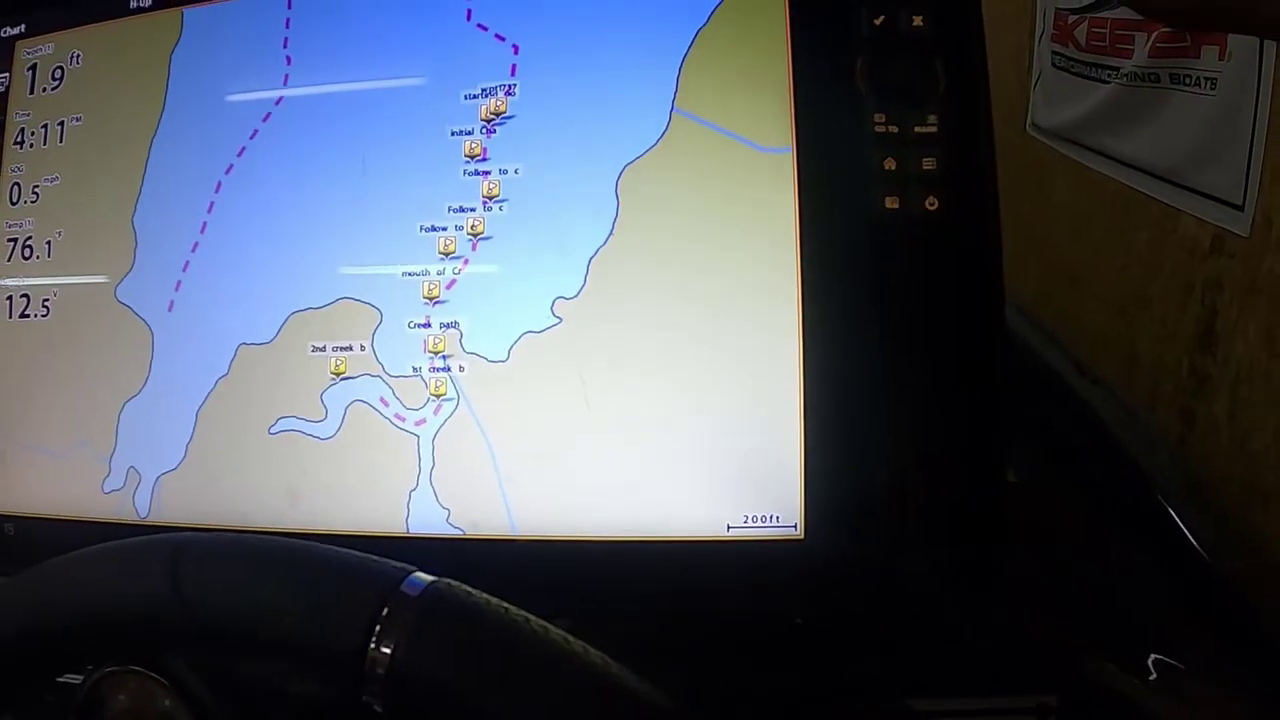
pyautogui.press('+')
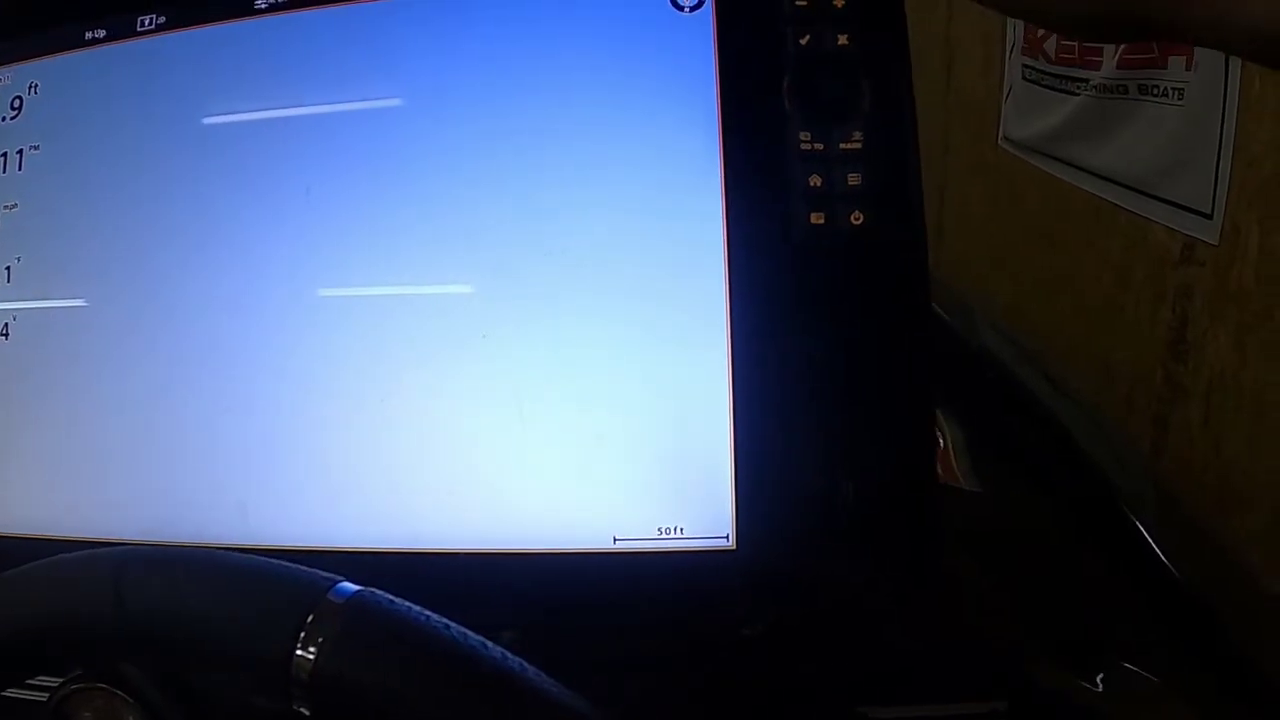
pyautogui.press('-')
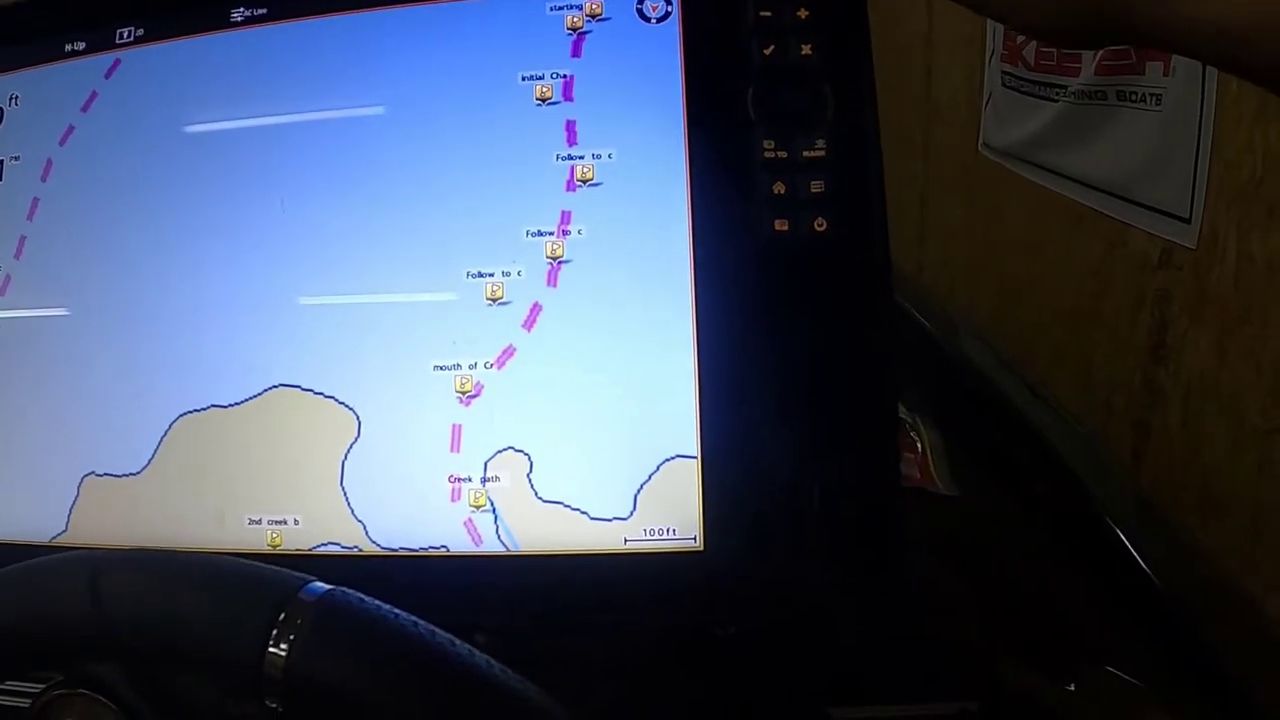
pyautogui.press('-')
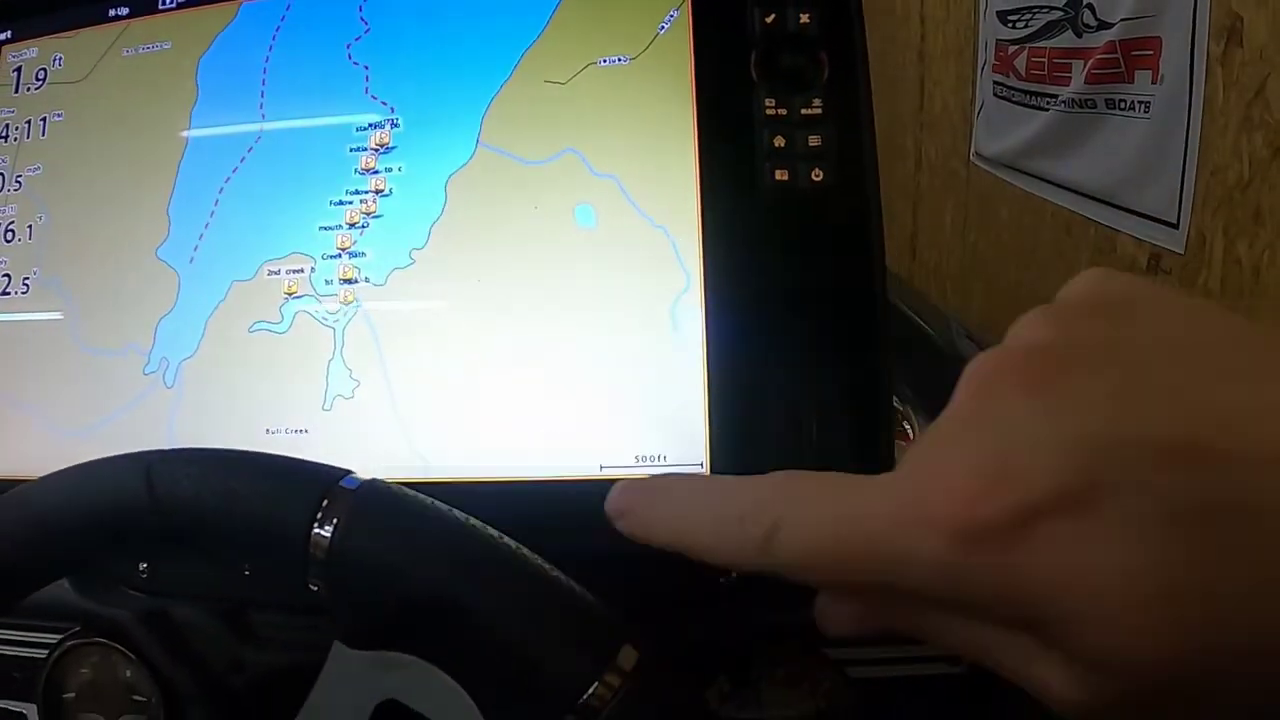
pyautogui.press('-')
pyautogui.press('-')
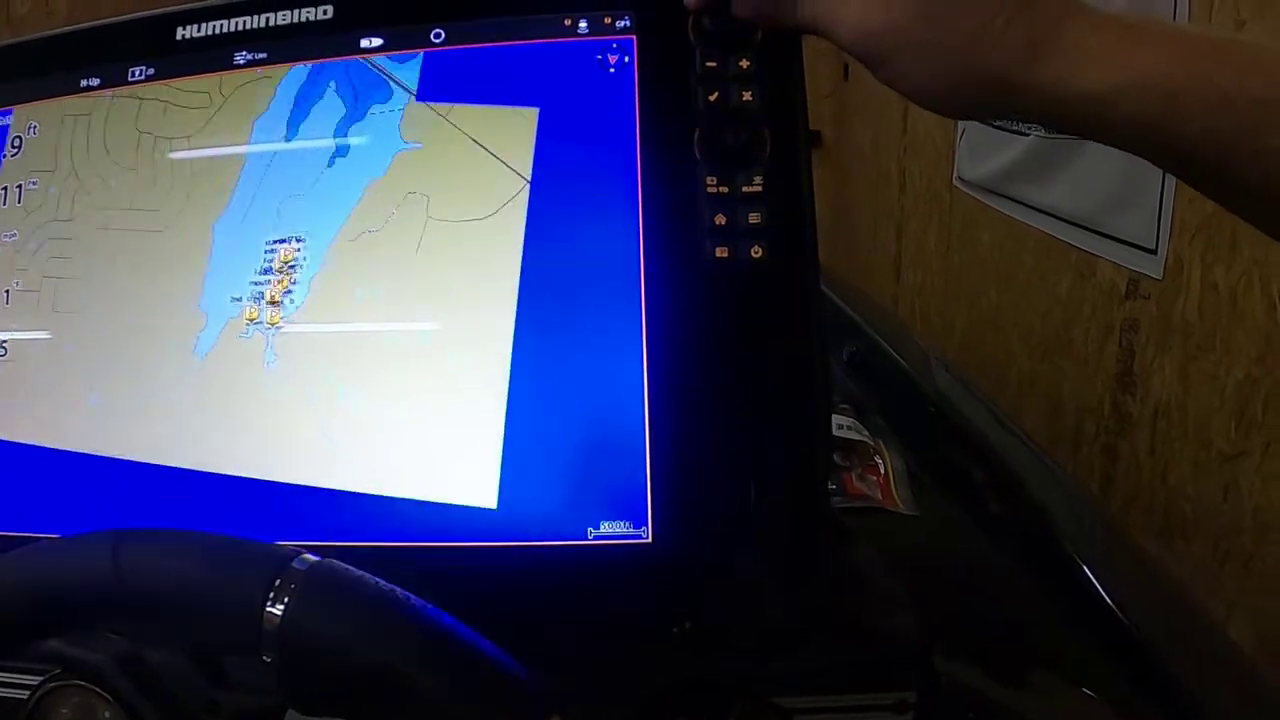
pyautogui.press('-')
pyautogui.press('-')
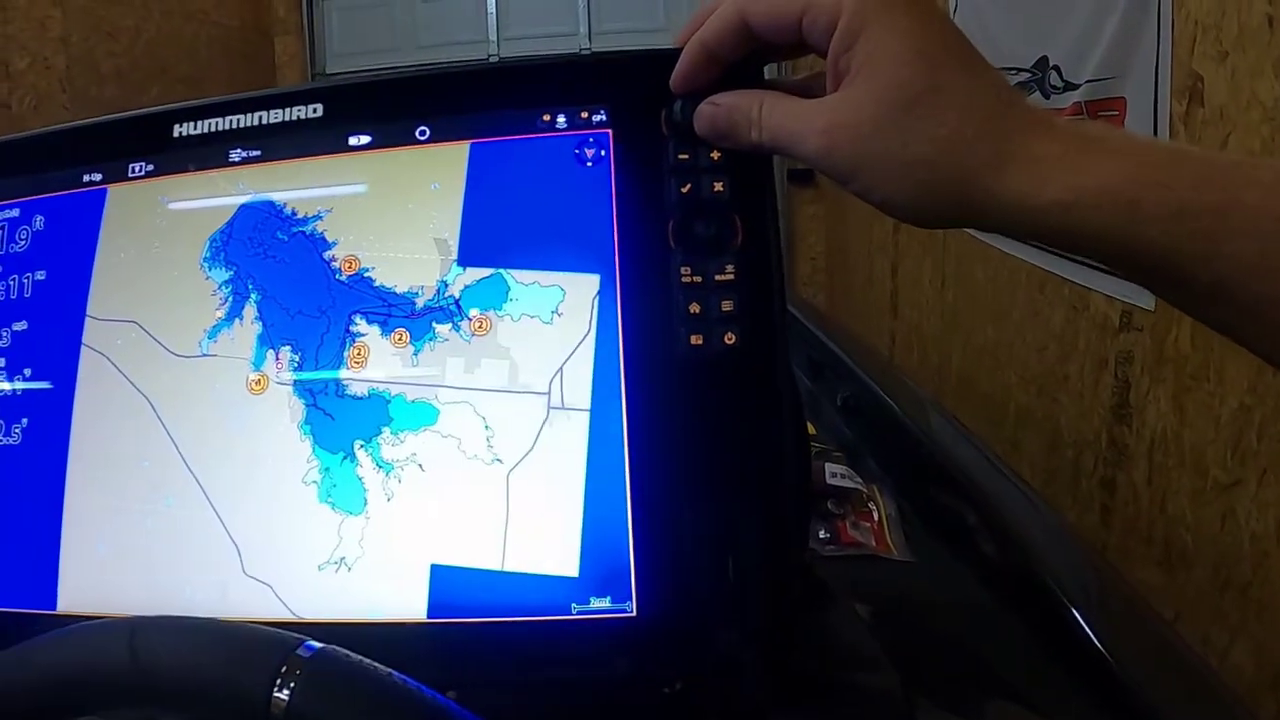
pyautogui.press('+')
pyautogui.press('+')
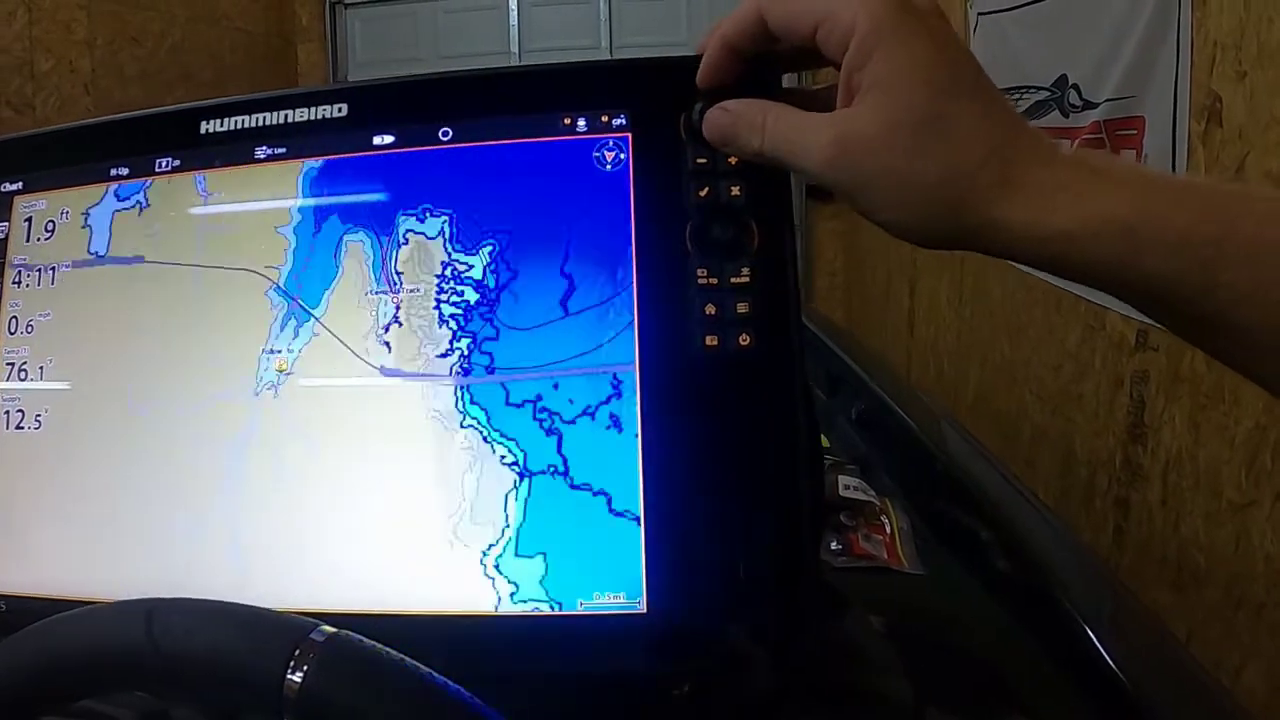